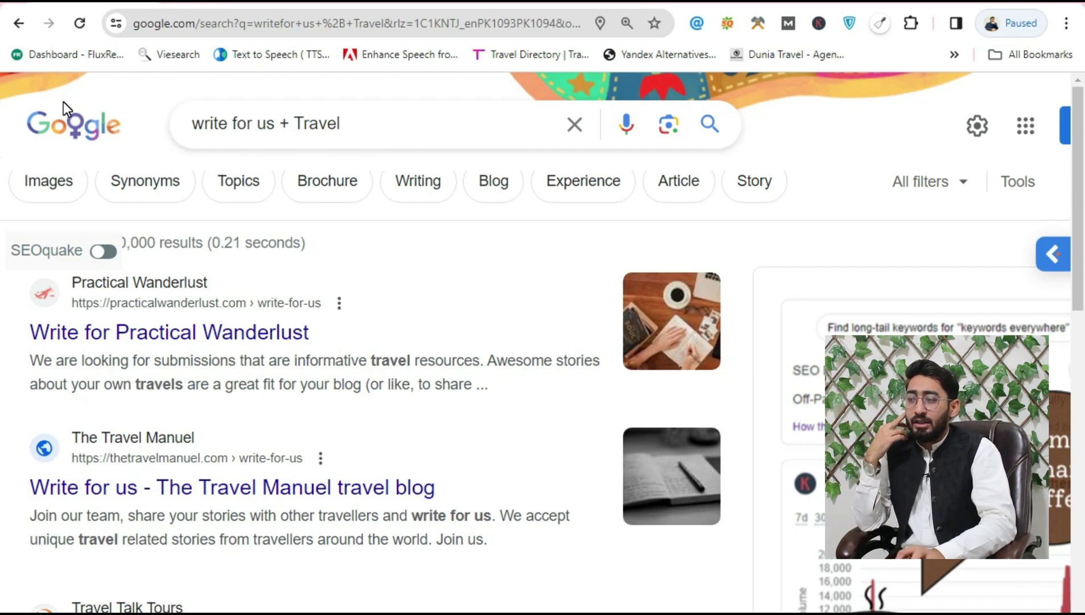
Examine the Google results for the query Travel + "this is a guest contribution", including how the quoted footprint is written.
{"action": "scroll", "coordinate": [398, 342], "scroll_direction": "down", "scroll_amount": 1}
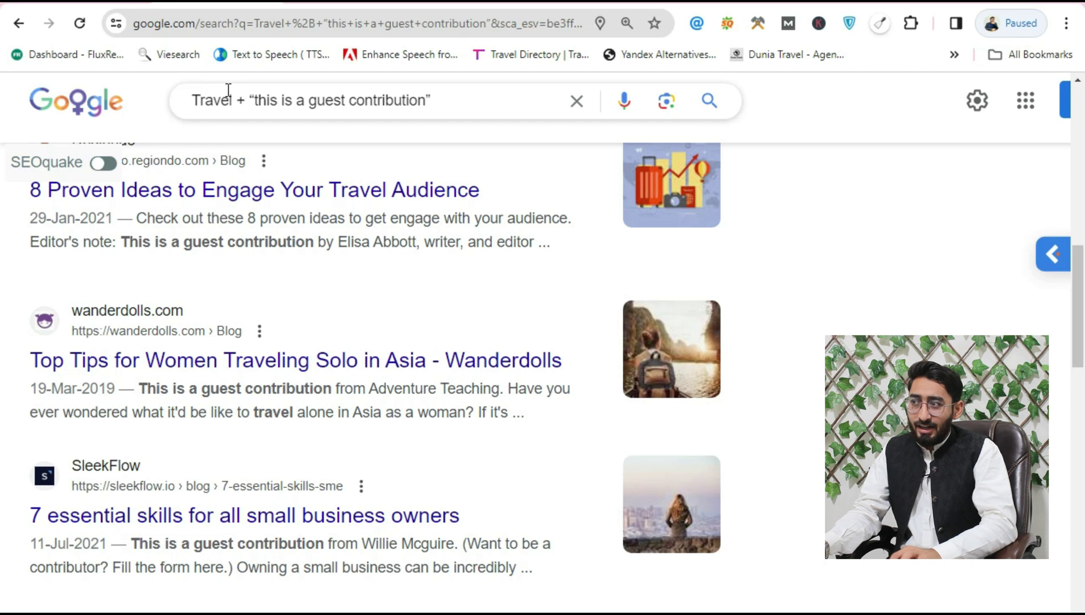
{"action": "left_click_drag", "start_coordinate": [249, 101], "coordinate": [440, 109]}
{"action": "left_click", "coordinate": [430, 104]}
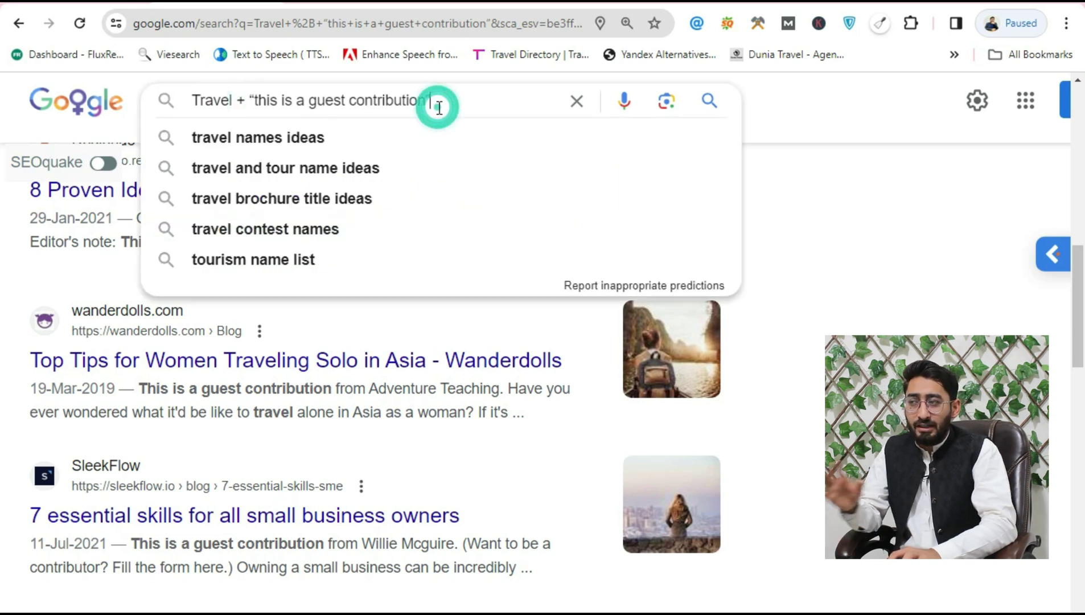
{"action": "left_click", "coordinate": [343, 93]}
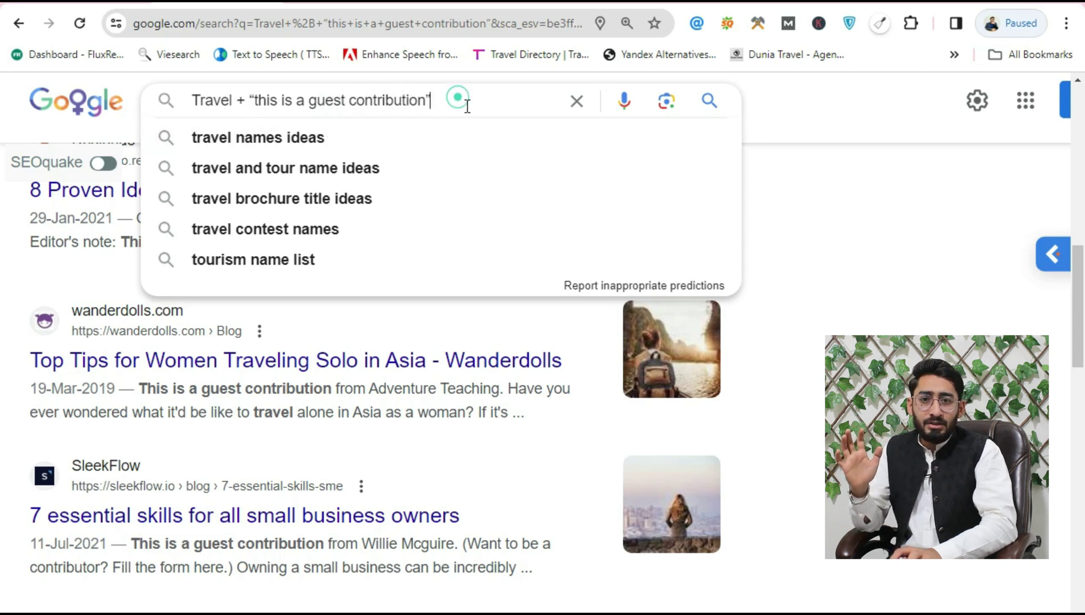
{"action": "left_click", "coordinate": [960, 334]}
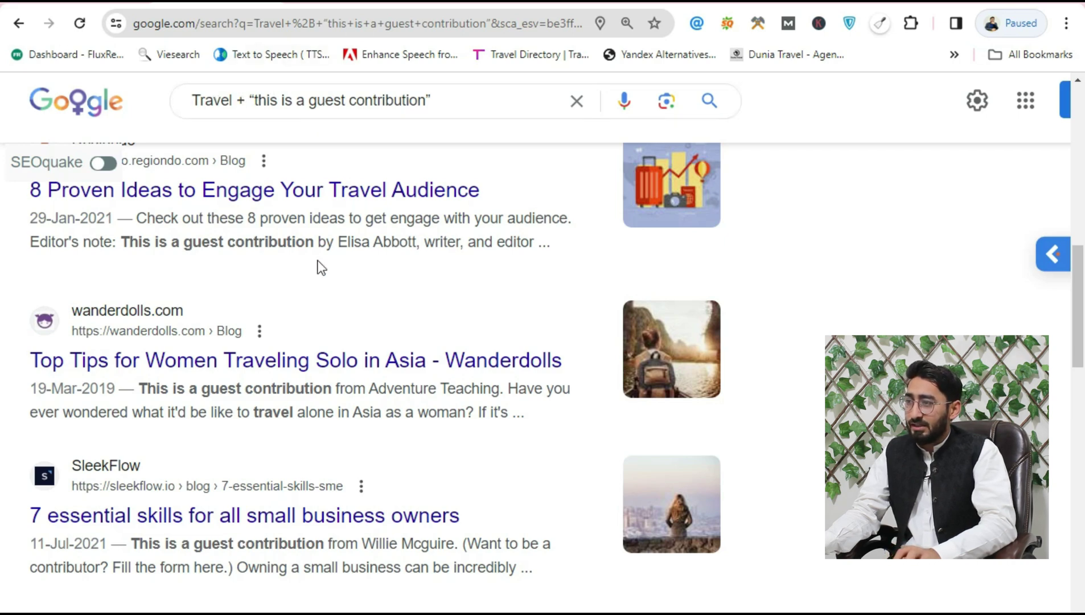
{"action": "scroll", "coordinate": [317, 268], "scroll_direction": "down", "scroll_amount": 10}
{"action": "scroll", "coordinate": [314, 275], "scroll_direction": "down", "scroll_amount": 15}
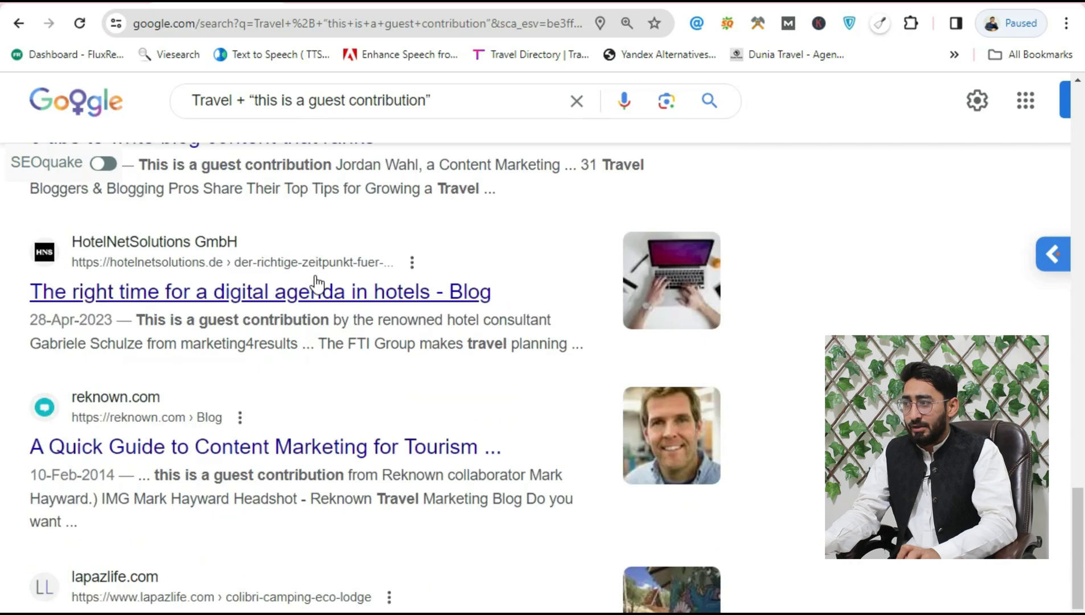
{"action": "scroll", "coordinate": [314, 275], "scroll_direction": "down", "scroll_amount": 15}
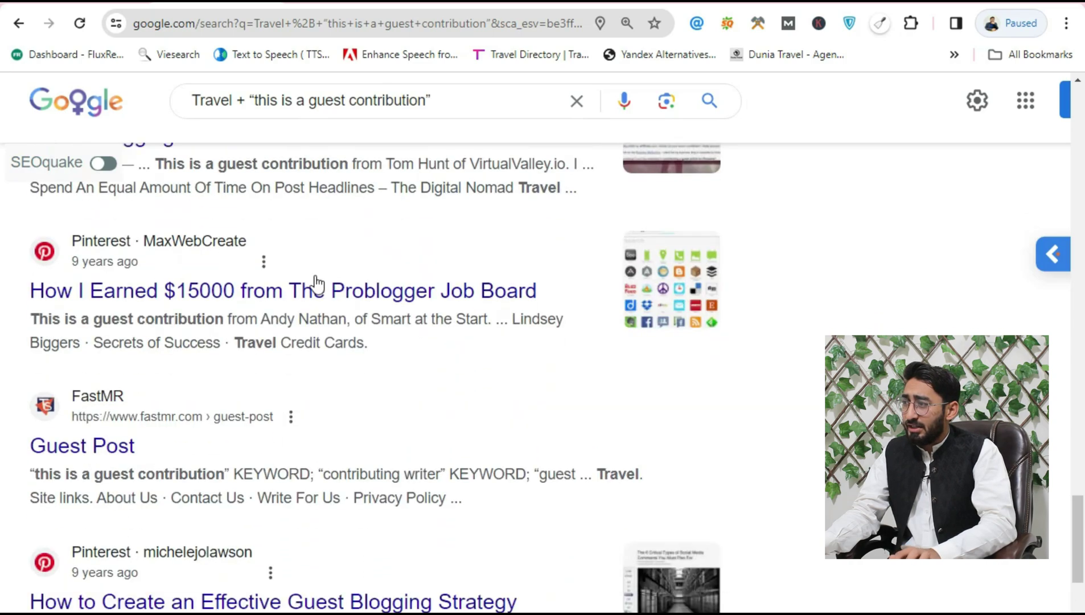
{"action": "scroll", "coordinate": [314, 275], "scroll_direction": "up", "scroll_amount": 20}
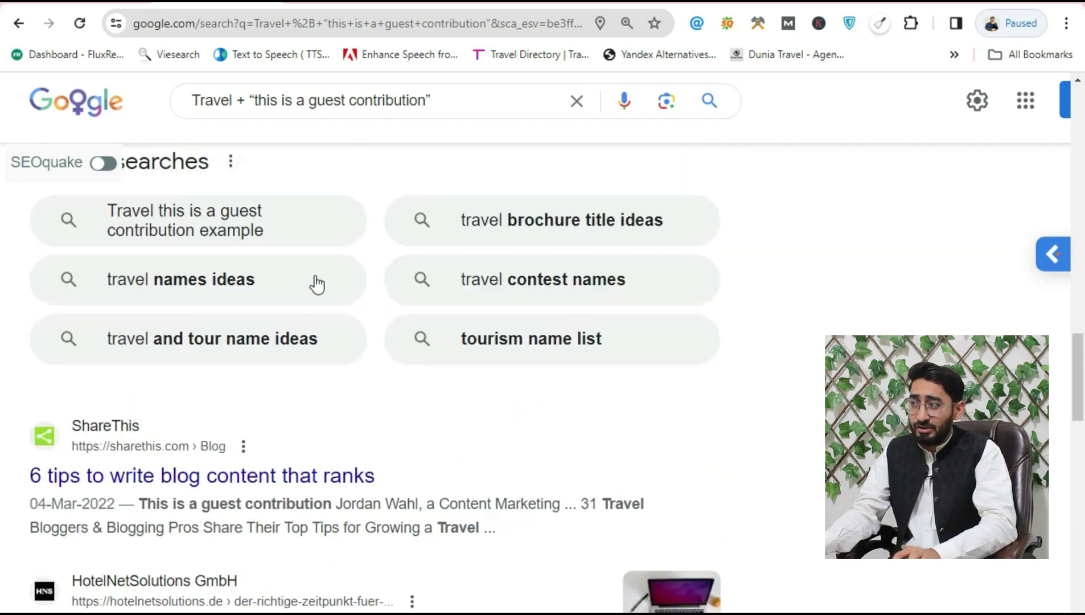
{"action": "scroll", "coordinate": [316, 283], "scroll_direction": "up", "scroll_amount": 15}
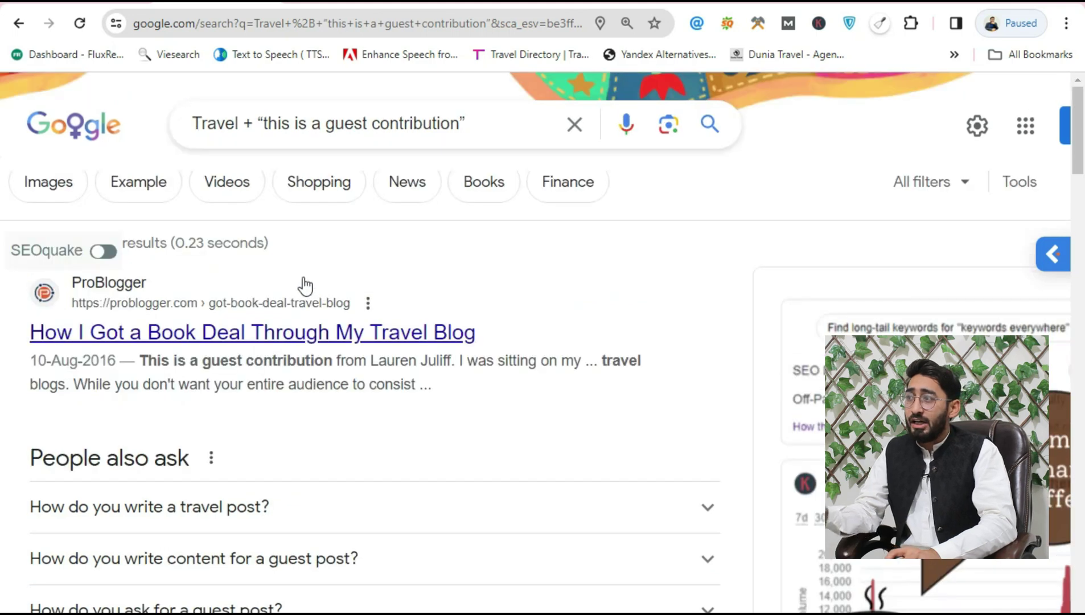
{"action": "scroll", "coordinate": [674, 267], "scroll_direction": "down", "scroll_amount": 3}
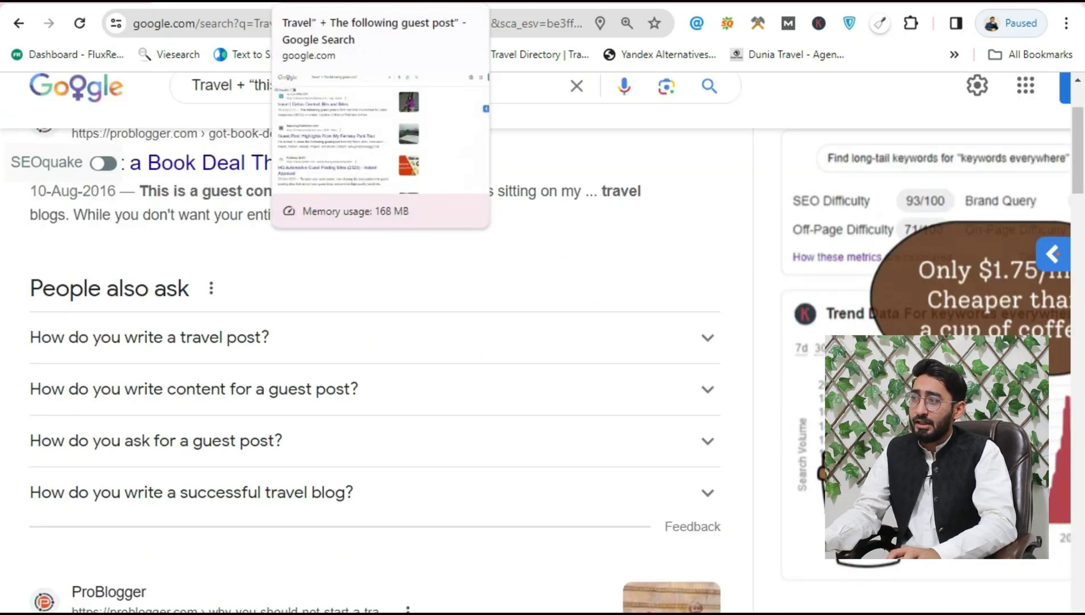
Examine the query Travel" + The following guest post" and compare it with the "this is a guest contribution" search.
{"action": "scroll", "coordinate": [603, 259], "scroll_direction": "down", "scroll_amount": 5}
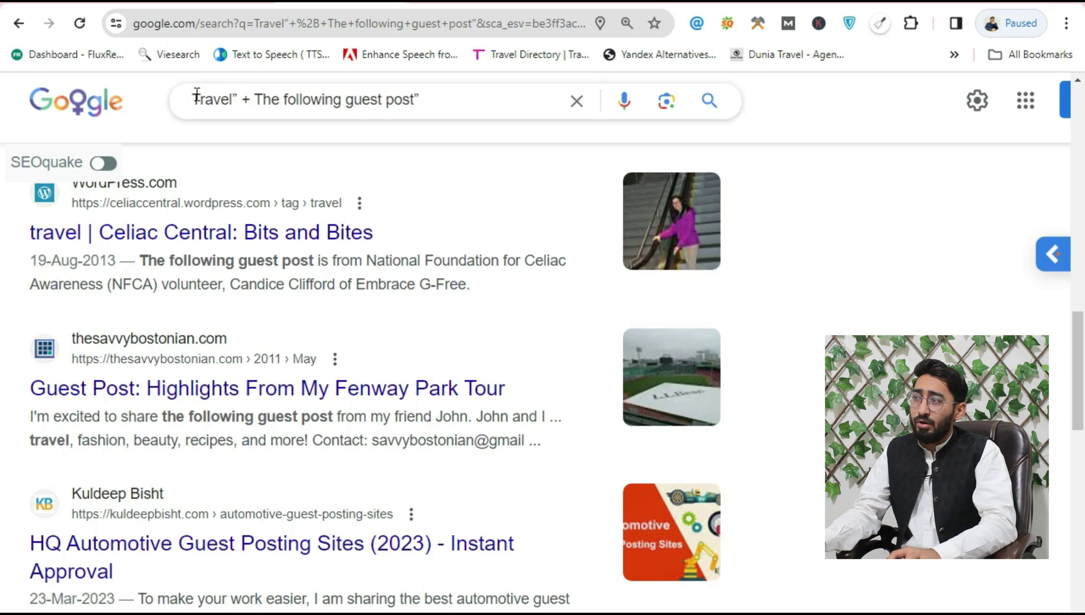
{"action": "left_click_drag", "start_coordinate": [194, 97], "coordinate": [251, 101]}
{"action": "left_click", "coordinate": [251, 104]}
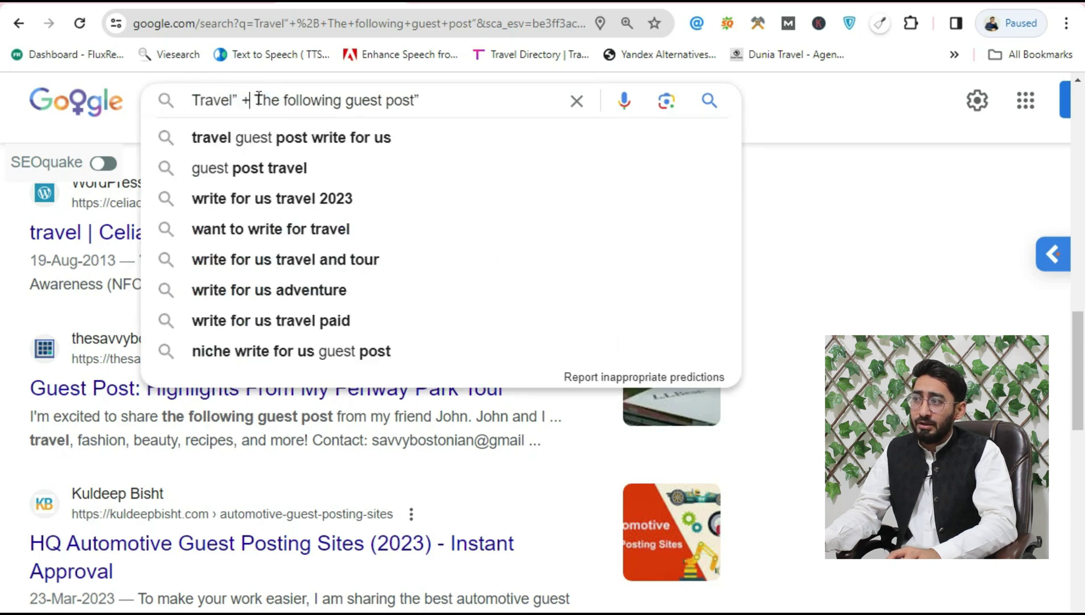
{"action": "left_click_drag", "start_coordinate": [438, 100], "coordinate": [252, 98]}
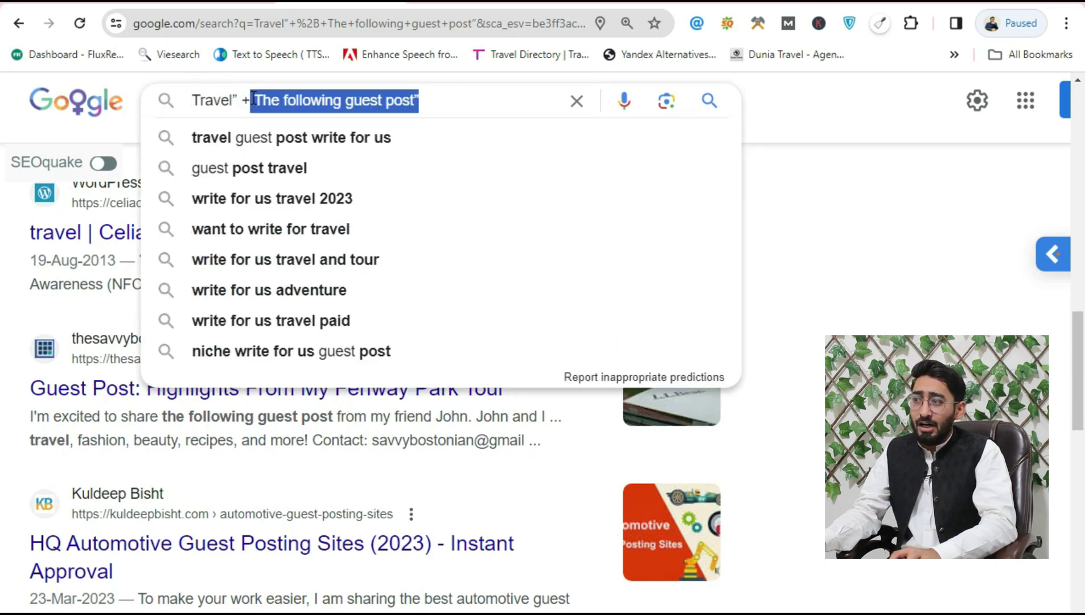
{"action": "left_click", "coordinate": [243, 101]}
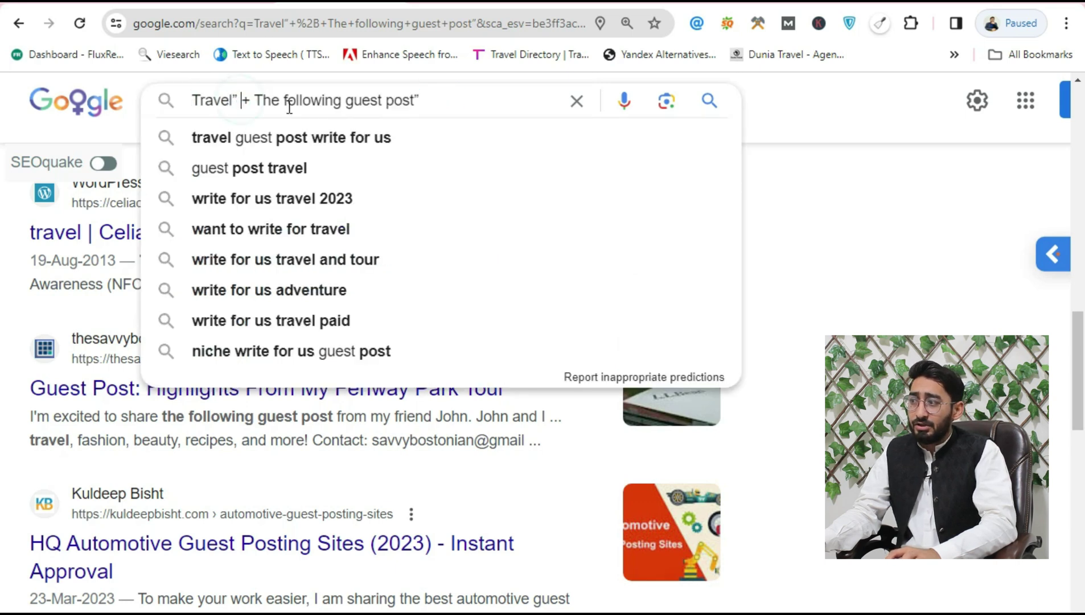
{"action": "left_click", "coordinate": [800, 287]}
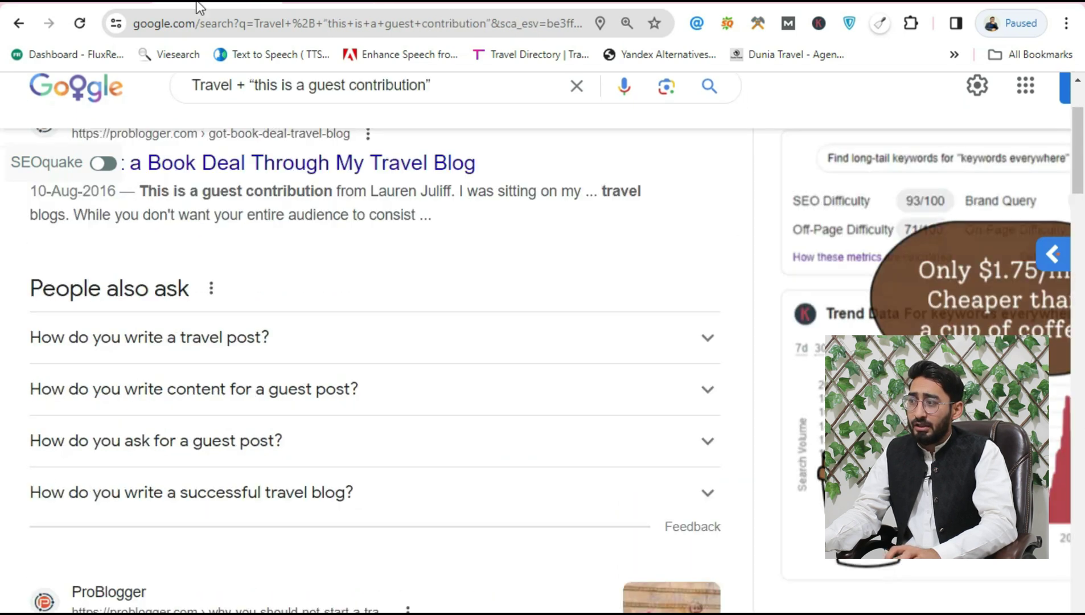
{"action": "scroll", "coordinate": [589, 376], "scroll_direction": "down", "scroll_amount": 8}
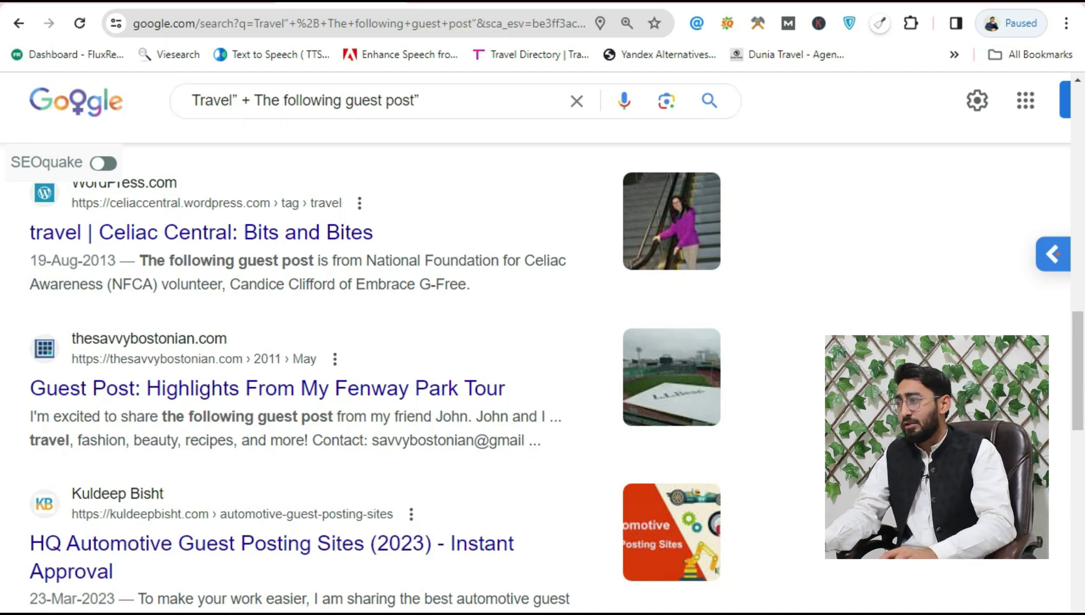
Examine the search results for Travel ]" + profiles/blog/new and the profiles/blog/new part of the query.
{"action": "left_click", "coordinate": [432, 5]}
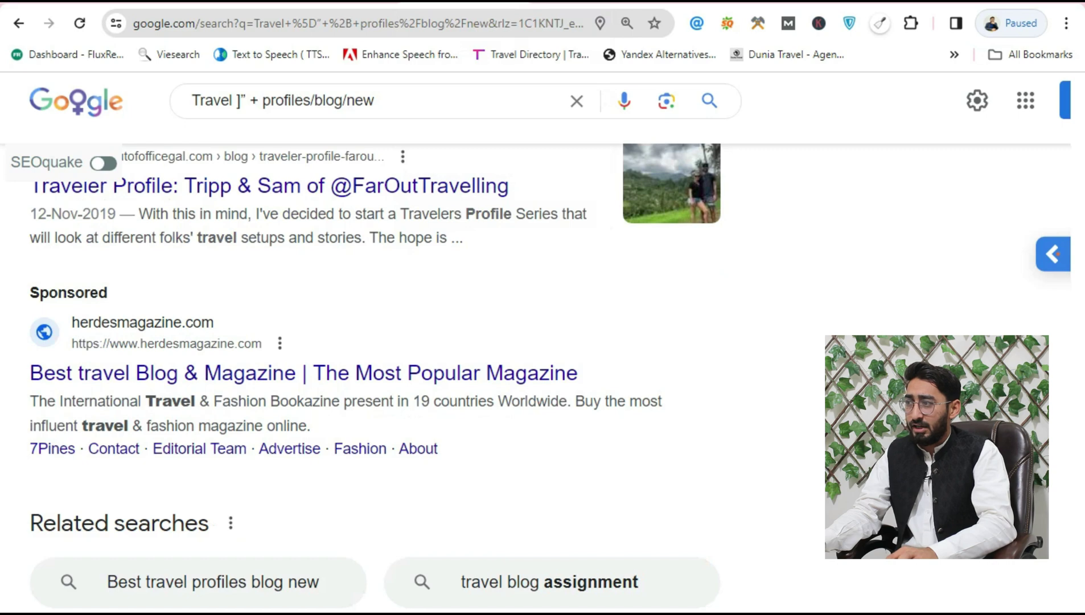
{"action": "scroll", "coordinate": [3, 180], "scroll_direction": "up", "scroll_amount": 10}
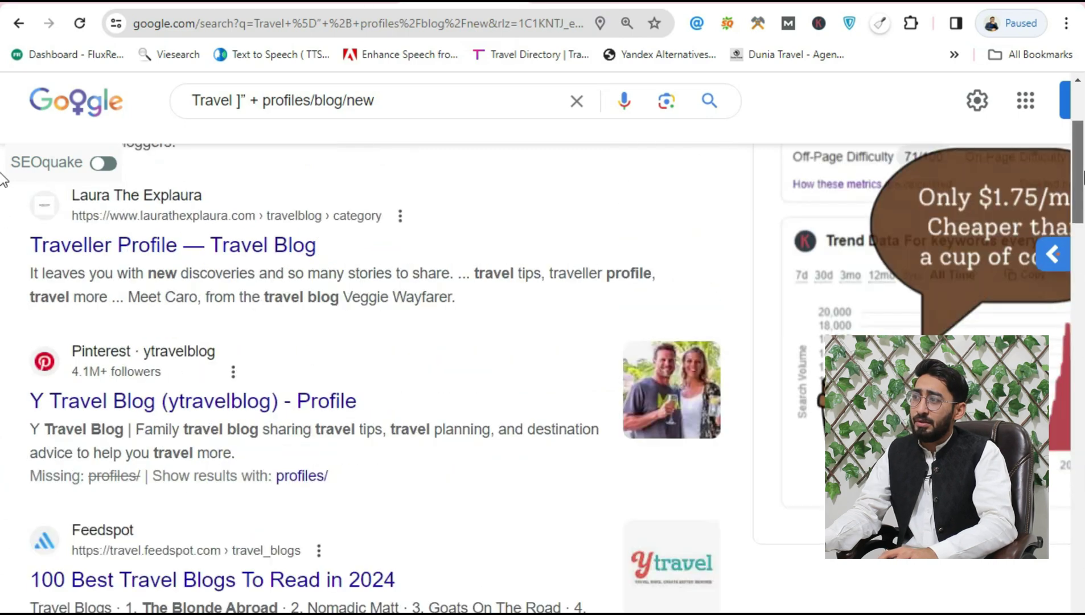
{"action": "scroll", "coordinate": [2, 179], "scroll_direction": "up", "scroll_amount": 4}
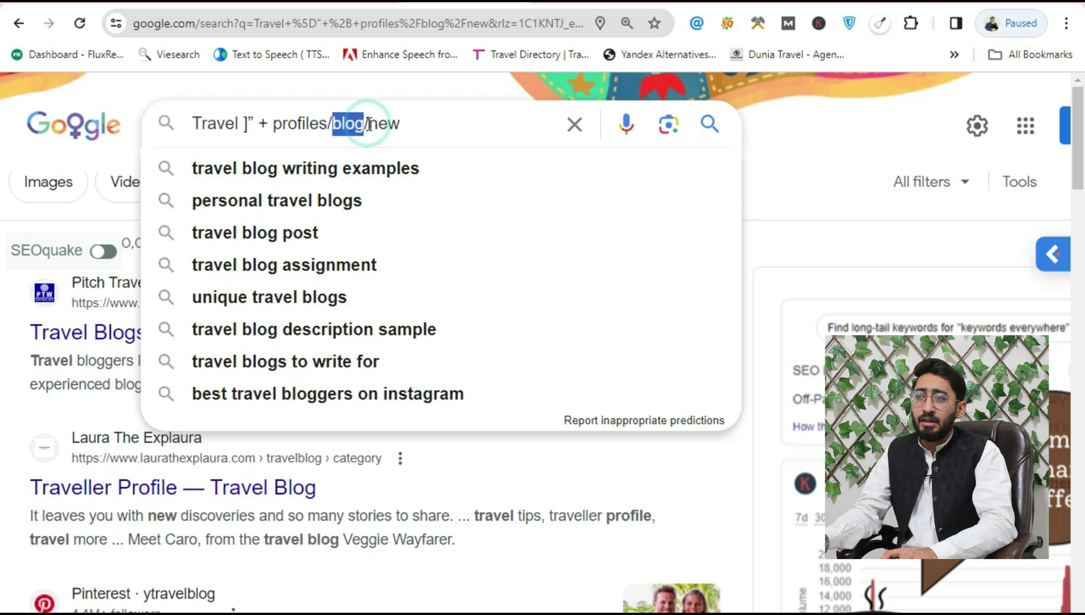
{"action": "left_click", "coordinate": [370, 123]}
{"action": "left_click_drag", "start_coordinate": [370, 123], "coordinate": [408, 127]}
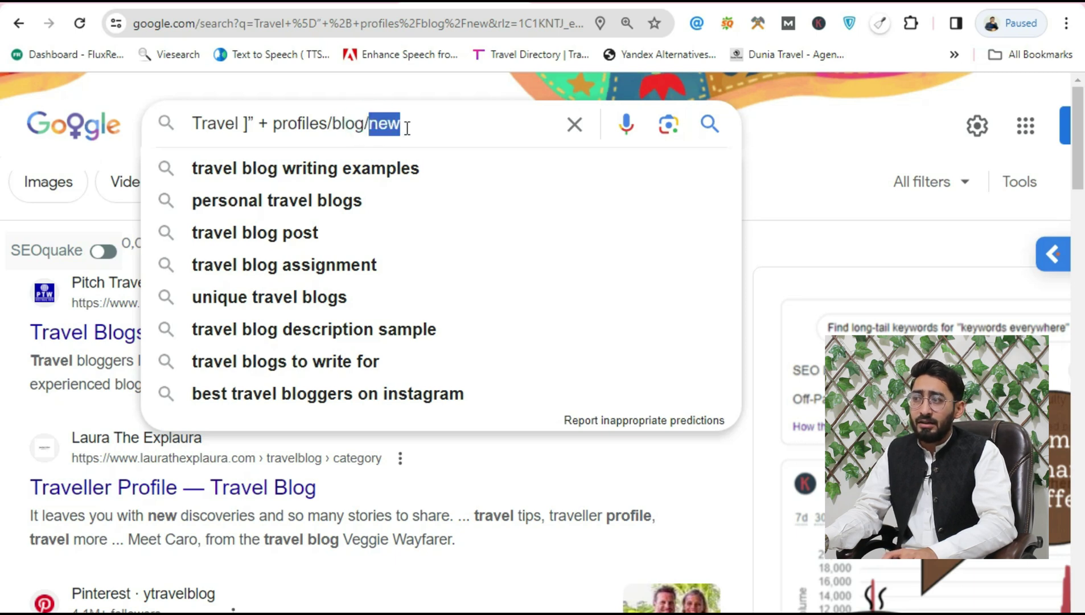
{"action": "left_click", "coordinate": [832, 192]}
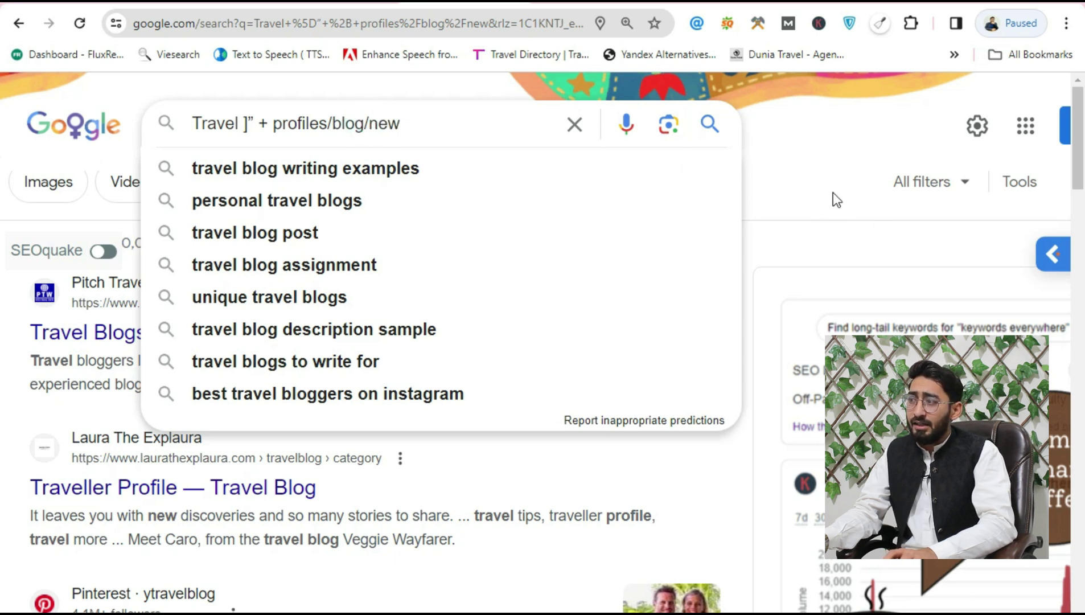
{"action": "scroll", "coordinate": [349, 345], "scroll_direction": "down", "scroll_amount": 8}
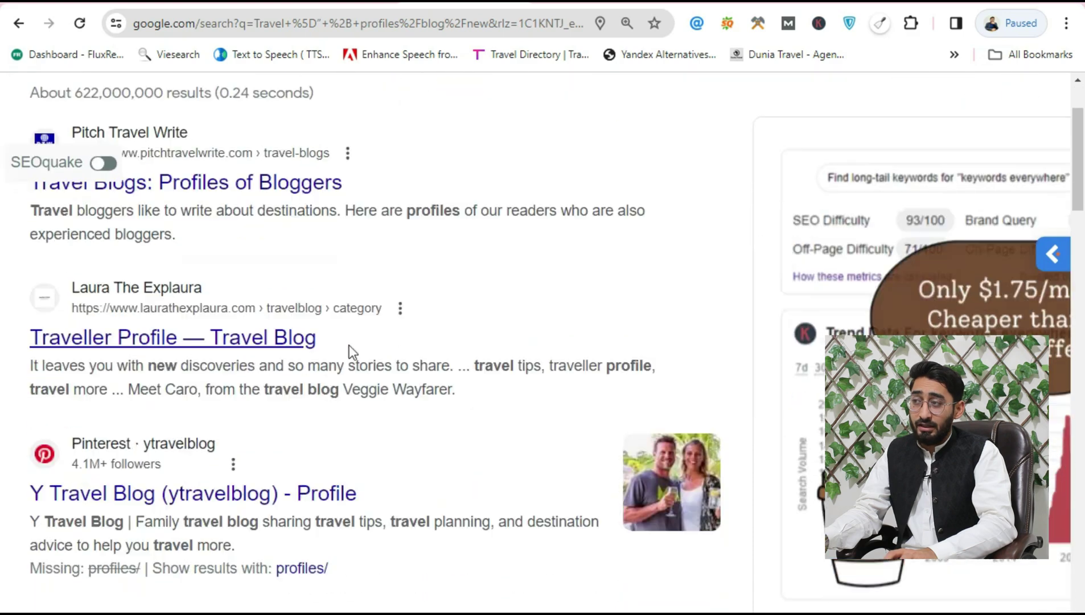
{"action": "scroll", "coordinate": [349, 345], "scroll_direction": "down", "scroll_amount": 9}
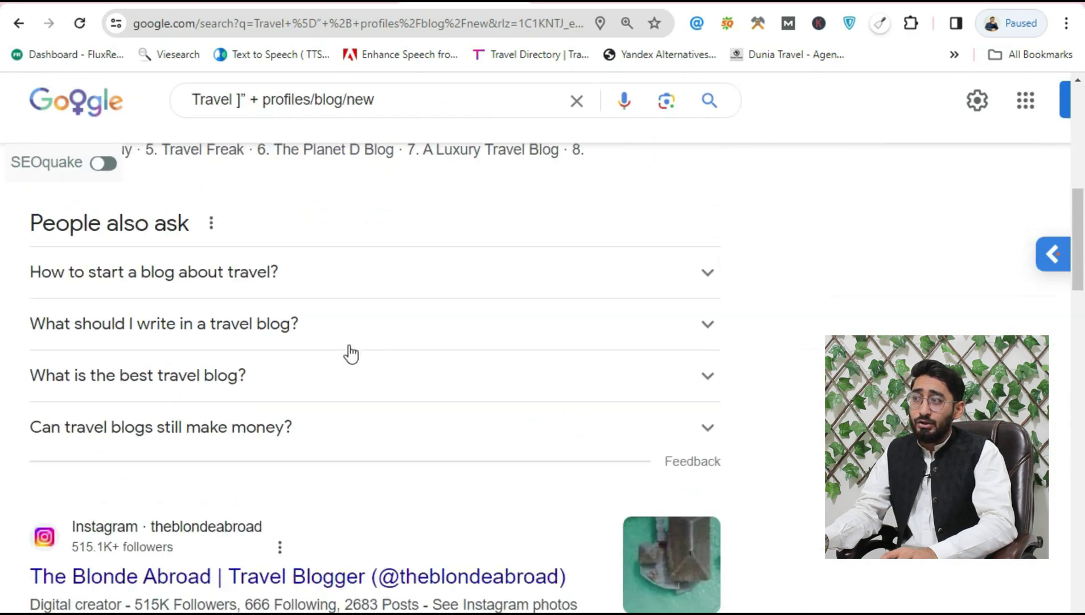
{"action": "scroll", "coordinate": [349, 346], "scroll_direction": "down", "scroll_amount": 6}
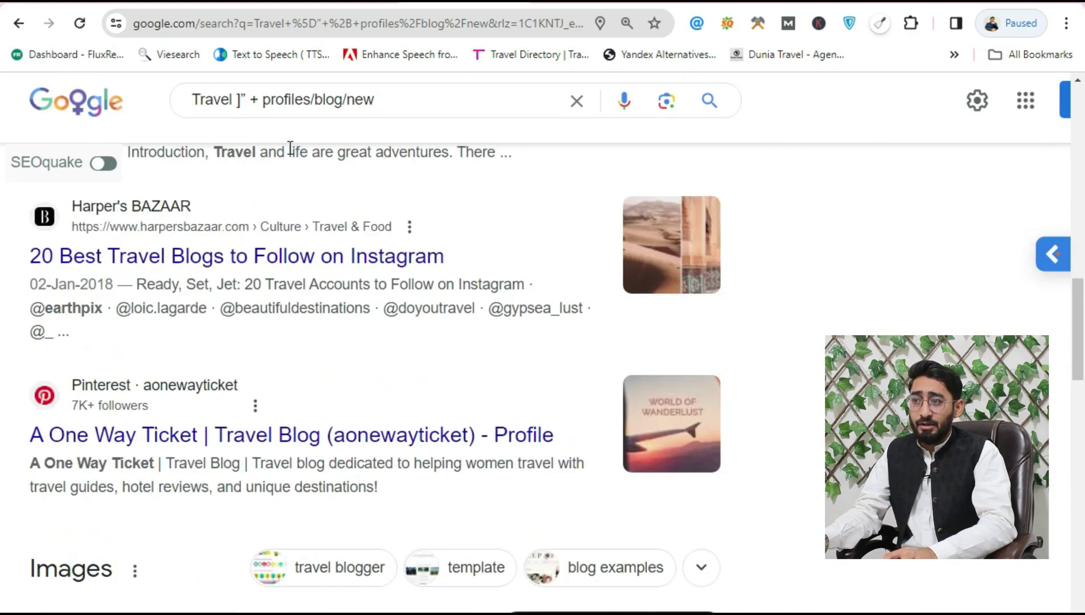
{"action": "left_click_drag", "start_coordinate": [265, 96], "coordinate": [384, 99]}
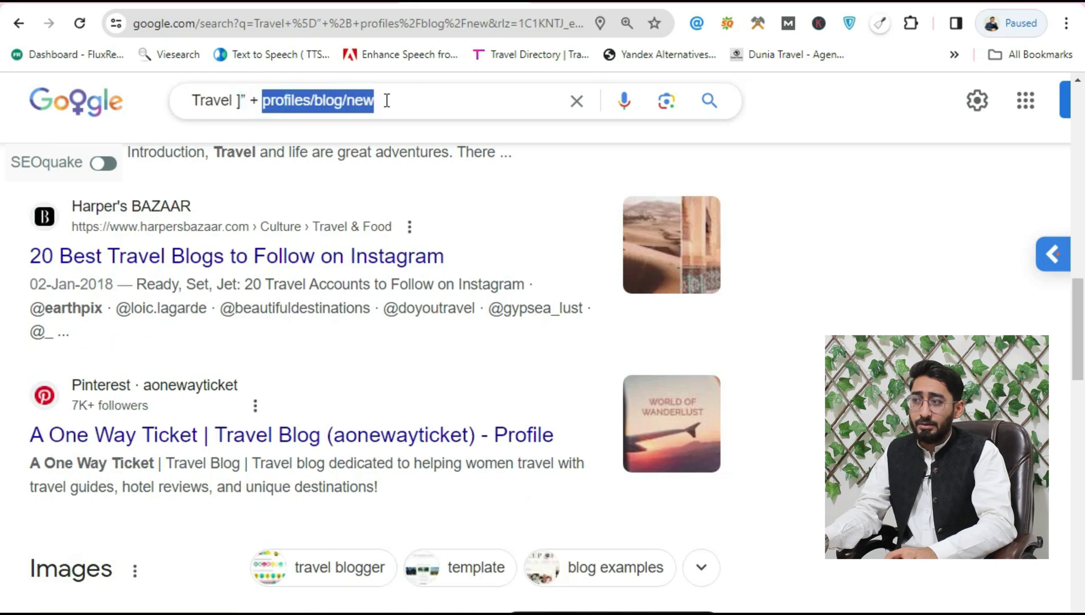
{"action": "left_click", "coordinate": [3, 387]}
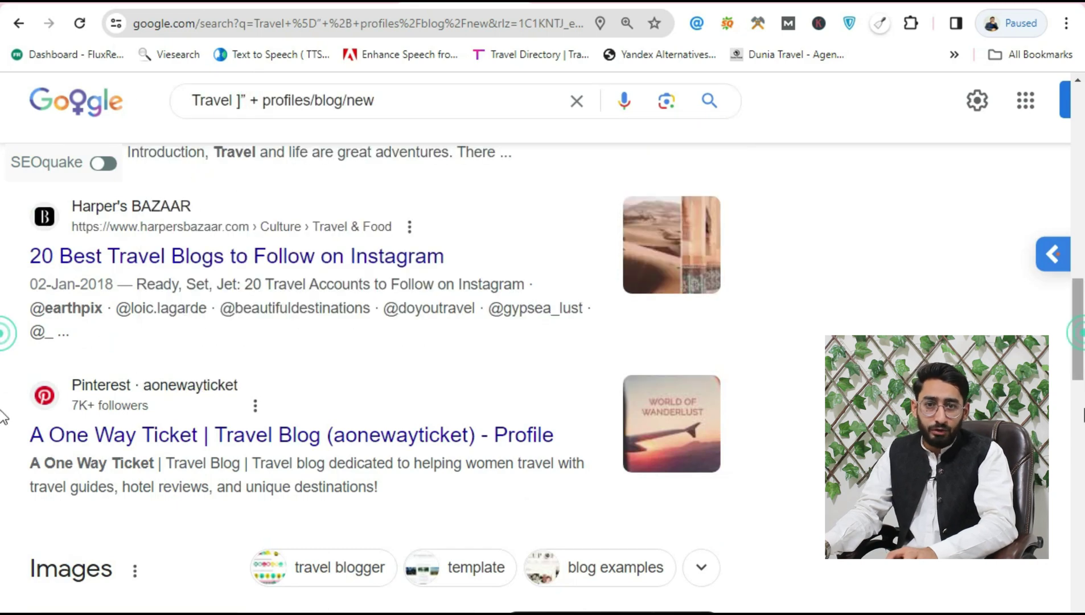
{"action": "scroll", "coordinate": [653, 602], "scroll_direction": "down", "scroll_amount": 10}
{"action": "scroll", "coordinate": [375, 376], "scroll_direction": "down", "scroll_amount": 6}
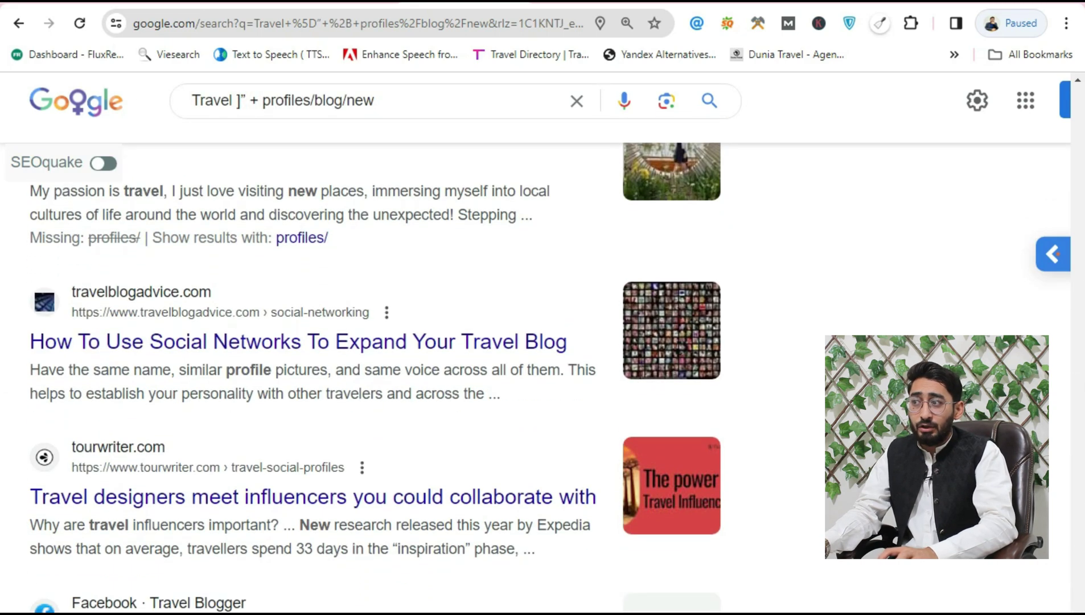
{"action": "scroll", "coordinate": [1068, 589], "scroll_direction": "up", "scroll_amount": 15}
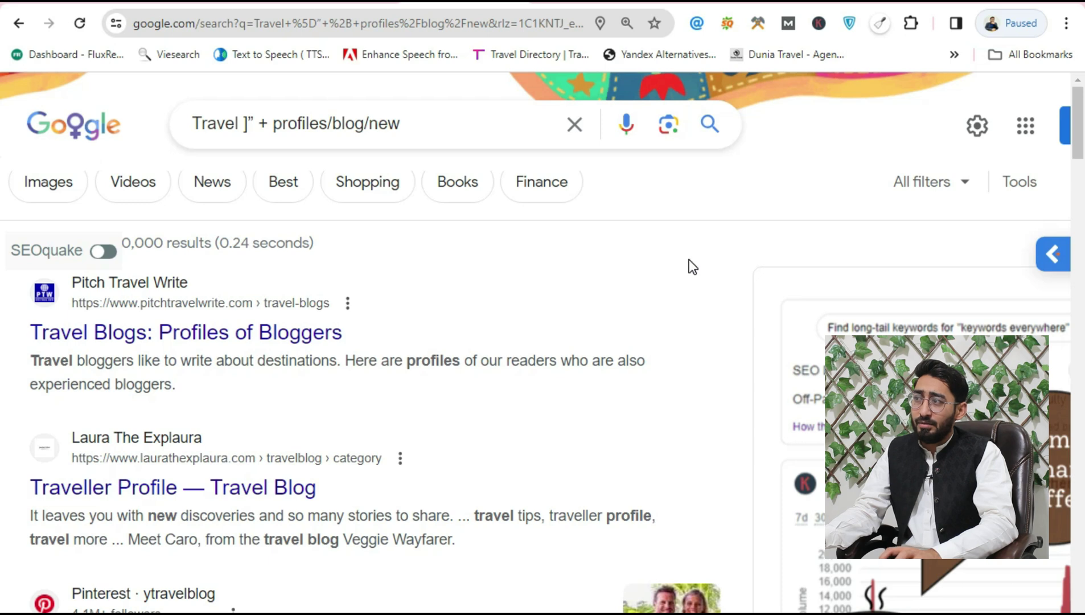
Revisit the open searches for "The following guest post", "this is a guest contribution" and profiles/blog/new.
{"action": "left_click", "coordinate": [495, 9]}
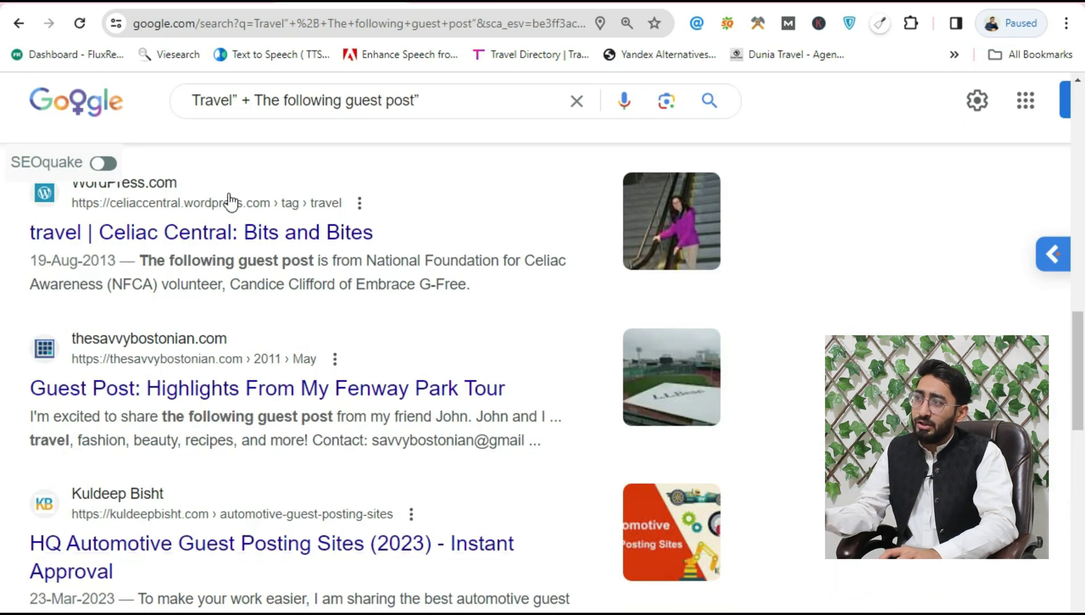
{"action": "left_click", "coordinate": [187, 3]}
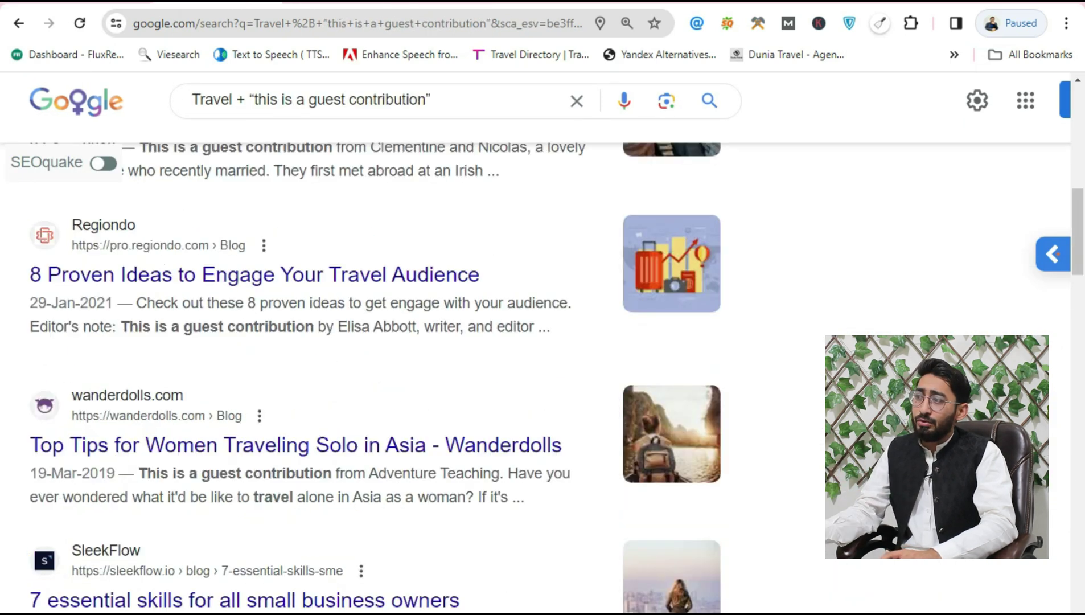
{"action": "left_click", "coordinate": [319, 3]}
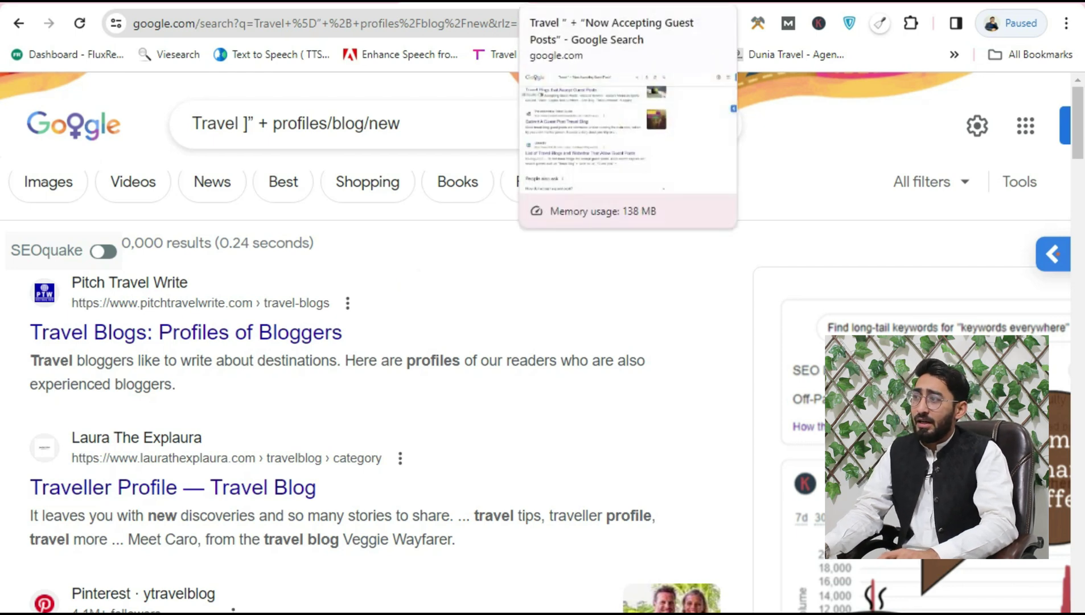
Examine the search results for Travel " + "Now Accepting Guest Posts" and the quoted phrase in the query.
{"action": "left_click", "coordinate": [569, 1]}
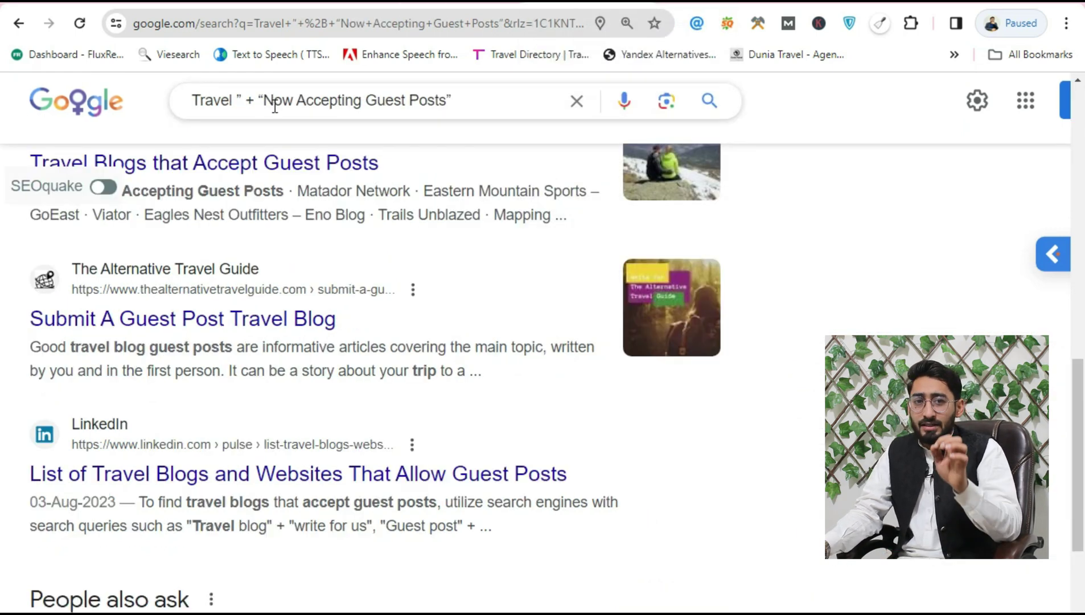
{"action": "left_click_drag", "start_coordinate": [268, 104], "coordinate": [453, 106]}
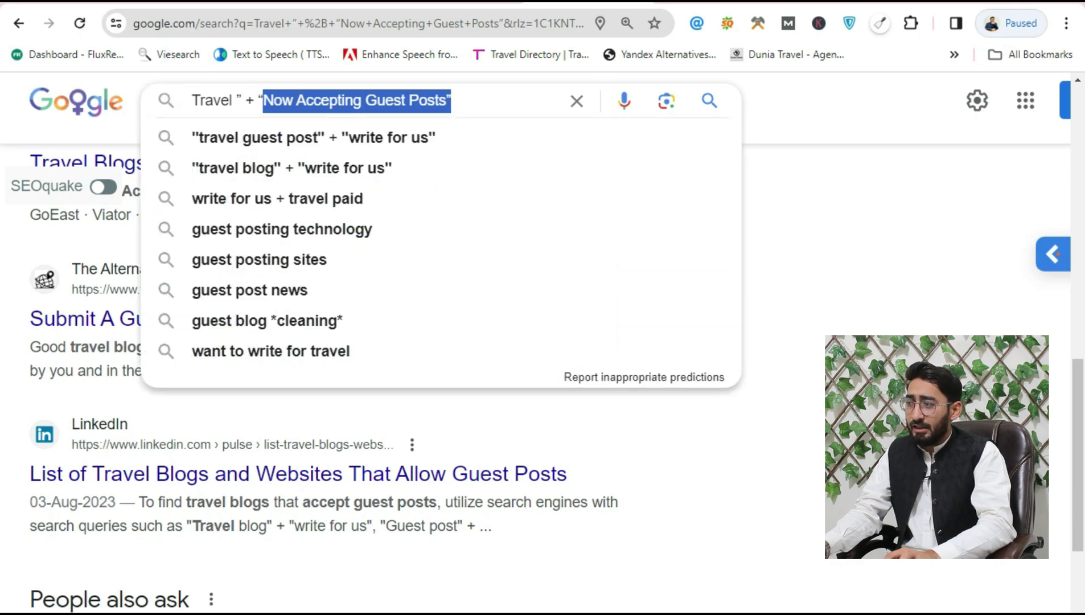
{"action": "key", "text": "Escape"}
{"action": "scroll", "coordinate": [2, 512], "scroll_direction": "down", "scroll_amount": 5}
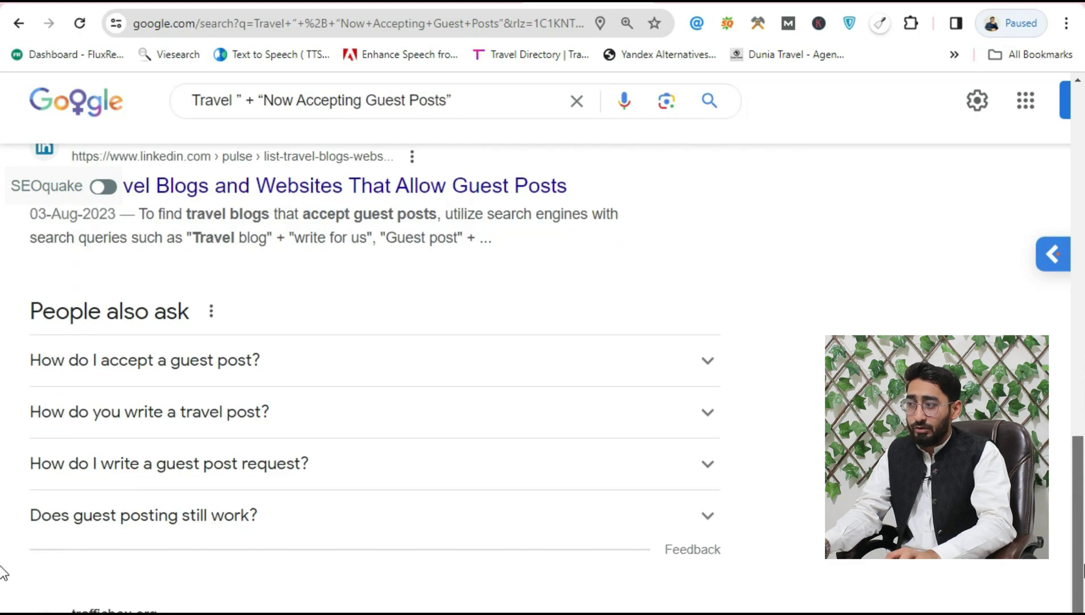
{"action": "scroll", "coordinate": [3, 555], "scroll_direction": "down", "scroll_amount": 5}
{"action": "scroll", "coordinate": [374, 370], "scroll_direction": "down", "scroll_amount": 5}
{"action": "scroll", "coordinate": [373, 370], "scroll_direction": "up", "scroll_amount": 7}
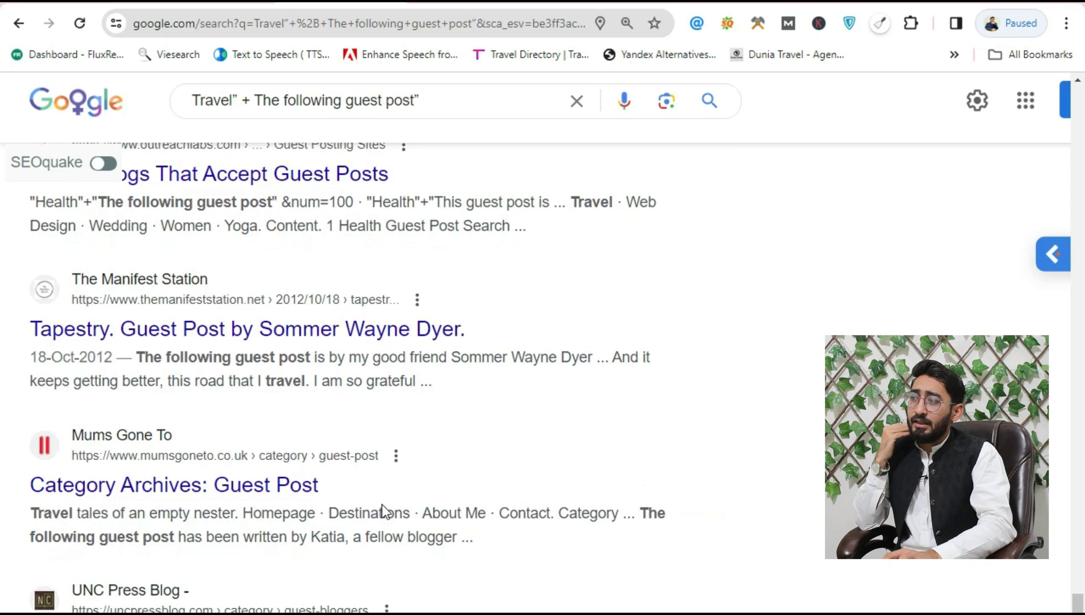
Examine further down the search results for Travel" + The following guest post" for sites that publish guest posts.
{"action": "scroll", "coordinate": [381, 511], "scroll_direction": "down", "scroll_amount": 5}
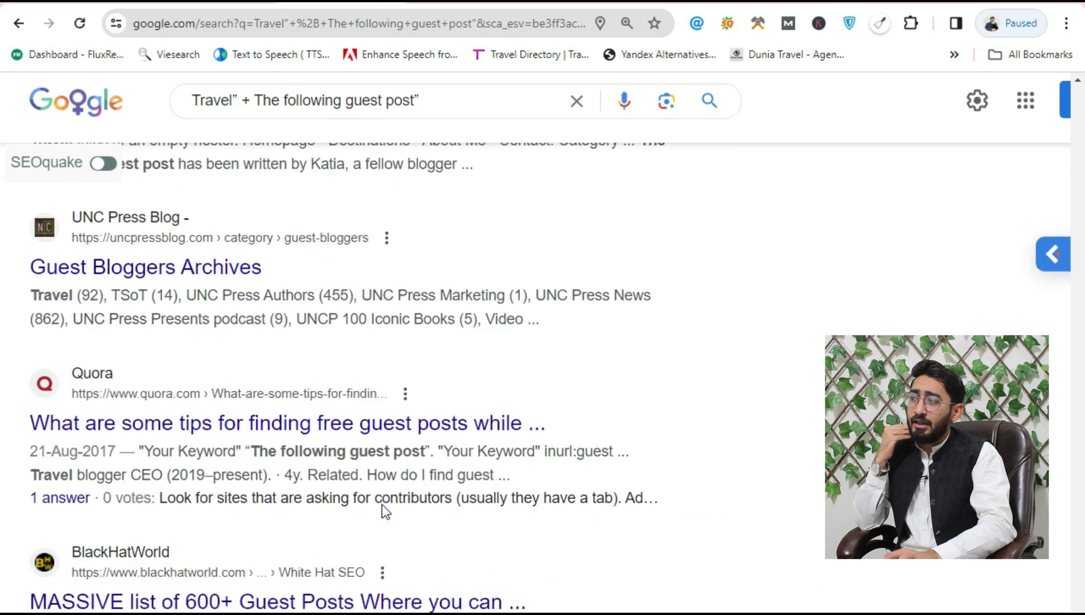
{"action": "scroll", "coordinate": [286, 511], "scroll_direction": "down", "scroll_amount": 4}
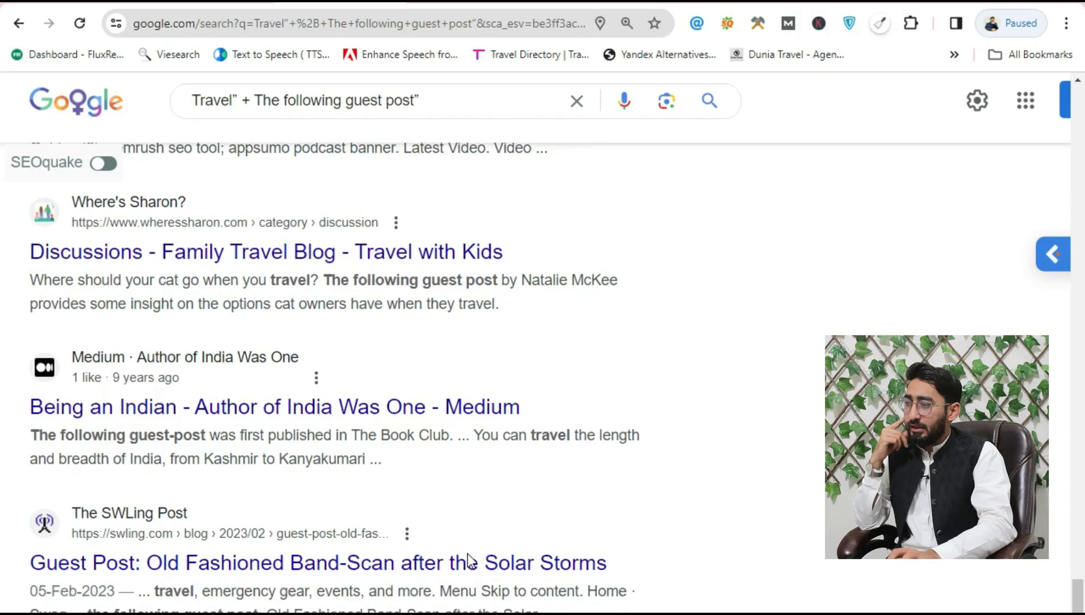
{"action": "scroll", "coordinate": [459, 555], "scroll_direction": "down", "scroll_amount": 10}
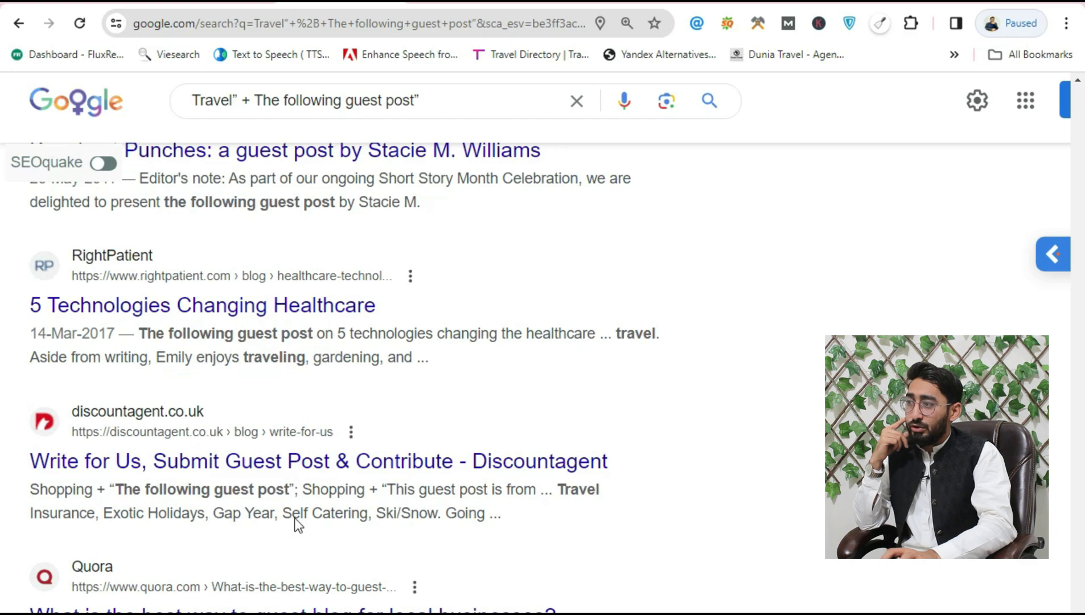
{"action": "scroll", "coordinate": [199, 524], "scroll_direction": "down", "scroll_amount": 6}
{"action": "scroll", "coordinate": [412, 537], "scroll_direction": "down", "scroll_amount": 6}
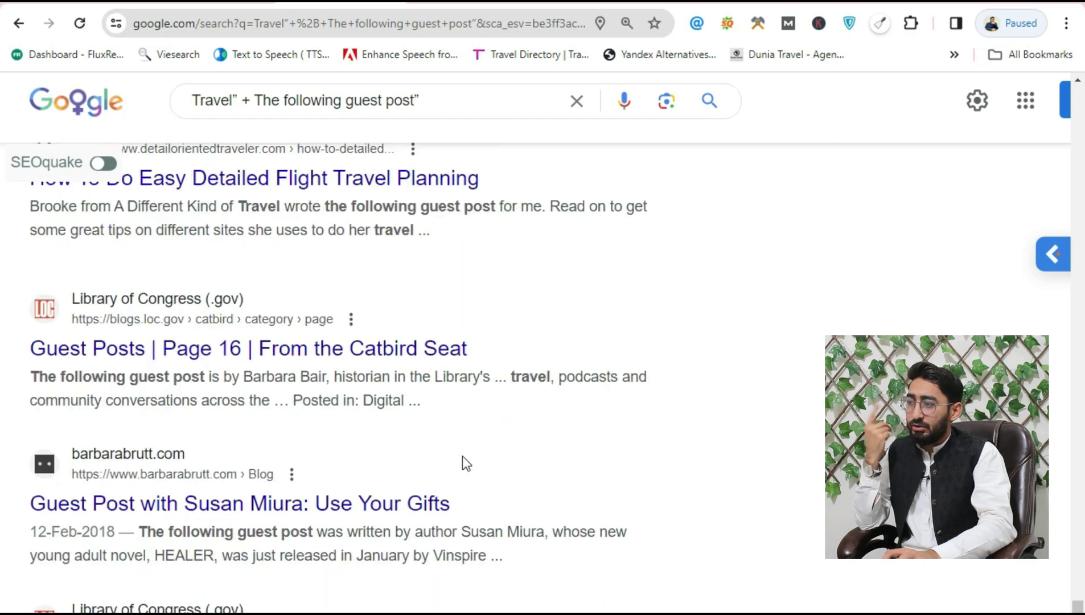
{"action": "scroll", "coordinate": [351, 456], "scroll_direction": "down", "scroll_amount": 10}
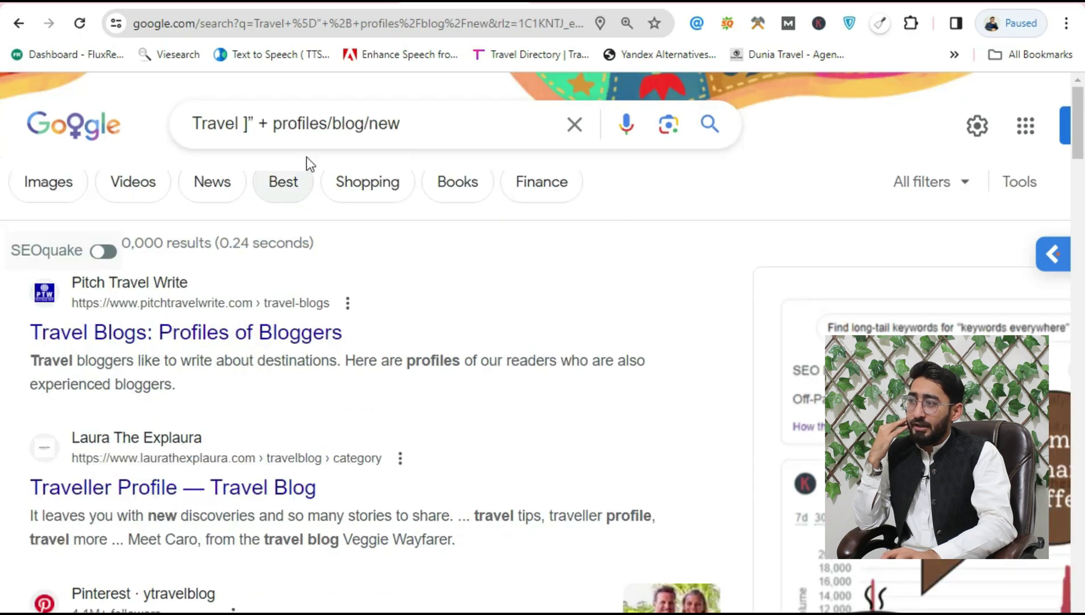
Review the Travel ]" + profiles/blog/new results, from the first travel blog profiles down through the related searches and further listings.
{"action": "scroll", "coordinate": [326, 330], "scroll_direction": "down", "scroll_amount": 8}
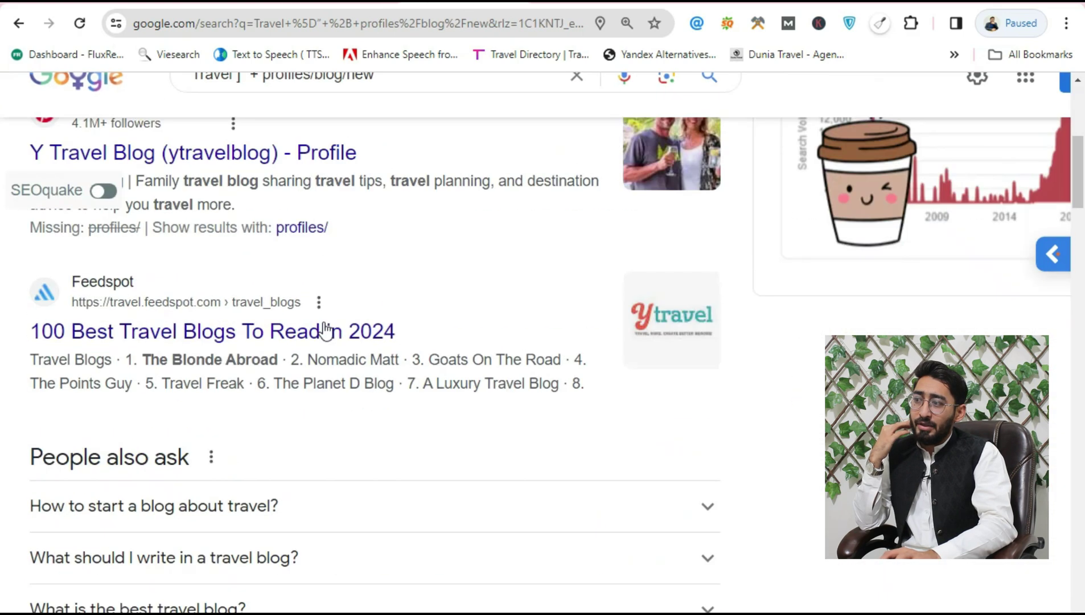
{"action": "scroll", "coordinate": [323, 358], "scroll_direction": "down", "scroll_amount": 6}
{"action": "scroll", "coordinate": [67, 388], "scroll_direction": "up", "scroll_amount": 7}
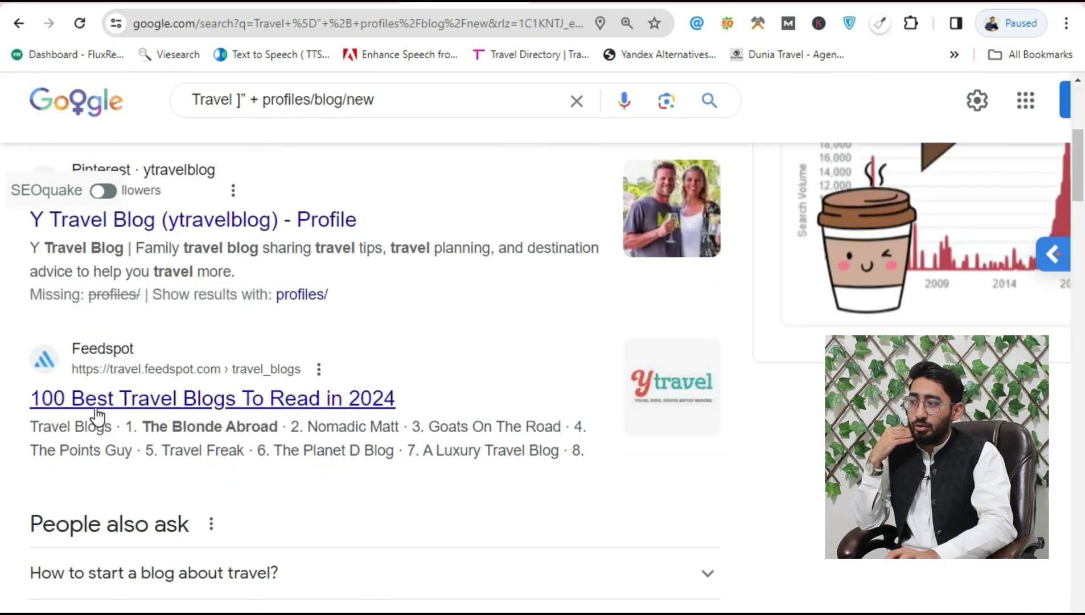
{"action": "scroll", "coordinate": [363, 448], "scroll_direction": "down", "scroll_amount": 8}
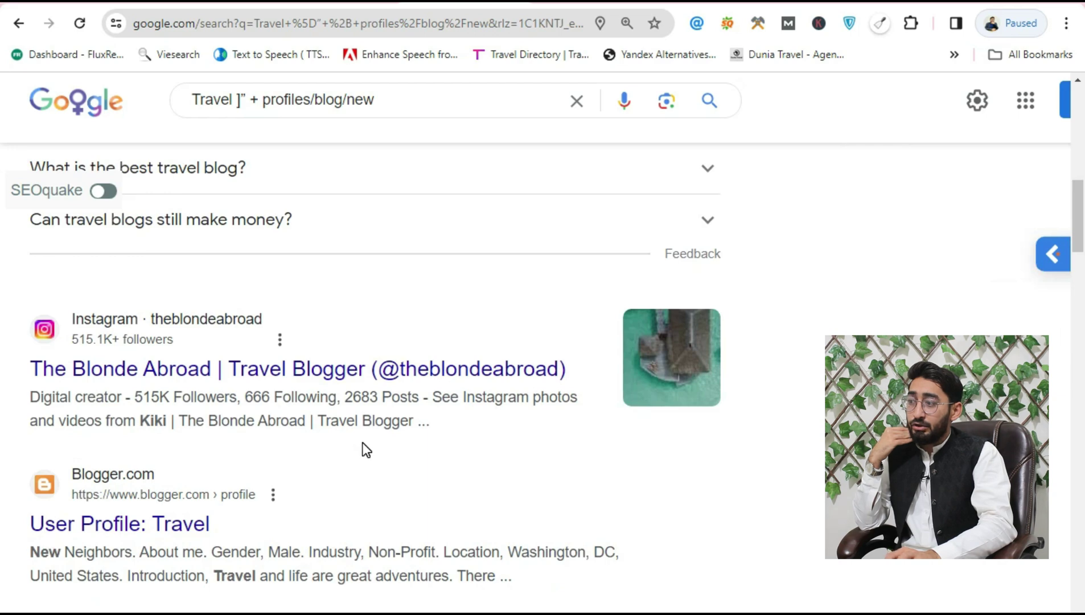
{"action": "scroll", "coordinate": [364, 448], "scroll_direction": "down", "scroll_amount": 4}
{"action": "scroll", "coordinate": [400, 451], "scroll_direction": "down", "scroll_amount": 6}
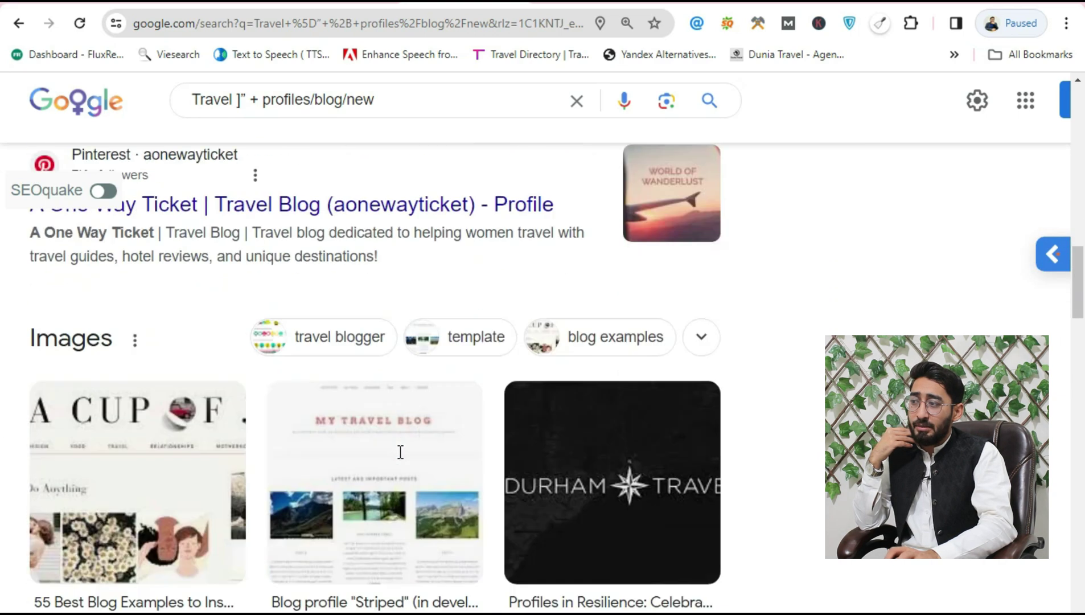
{"action": "scroll", "coordinate": [399, 452], "scroll_direction": "down", "scroll_amount": 15}
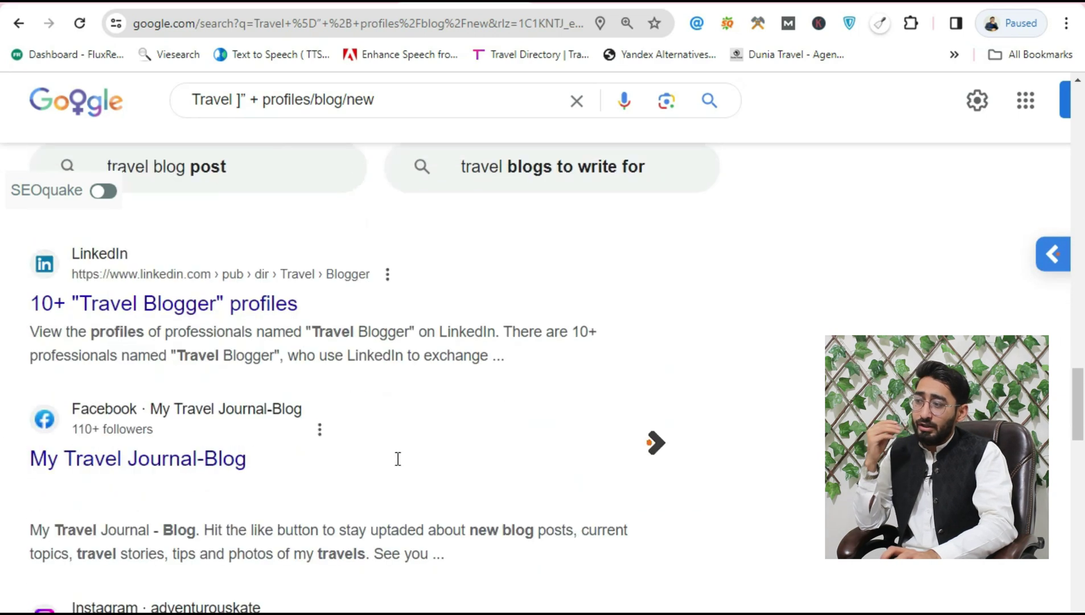
{"action": "scroll", "coordinate": [398, 459], "scroll_direction": "down", "scroll_amount": 10}
{"action": "scroll", "coordinate": [520, 496], "scroll_direction": "down", "scroll_amount": 5}
{"action": "scroll", "coordinate": [526, 450], "scroll_direction": "down", "scroll_amount": 3}
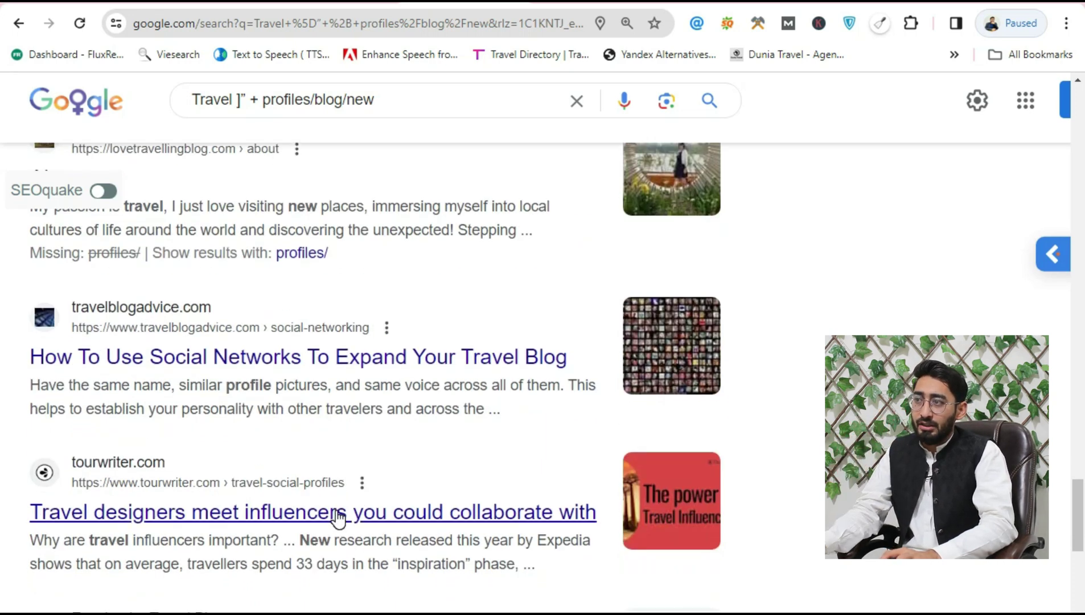
{"action": "scroll", "coordinate": [351, 514], "scroll_direction": "down", "scroll_amount": 5}
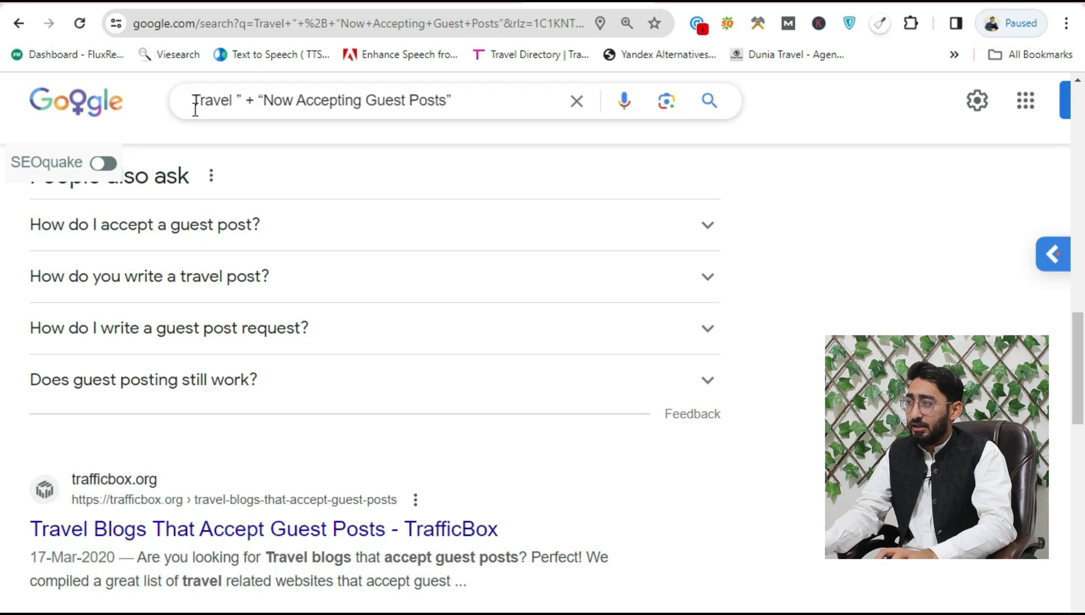
Look through the Travel " + "Now Accepting Guest Posts" results for travel blogs that take guest posts.
{"action": "scroll", "coordinate": [297, 401], "scroll_direction": "down", "scroll_amount": 5}
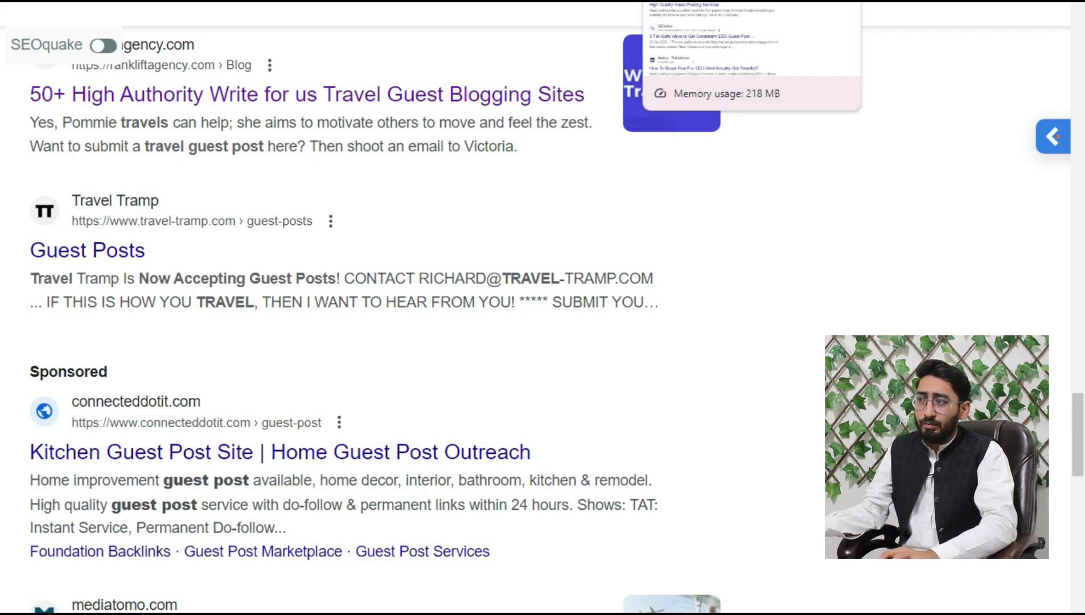
{"action": "scroll", "coordinate": [540, 307], "scroll_direction": "down", "scroll_amount": 10}
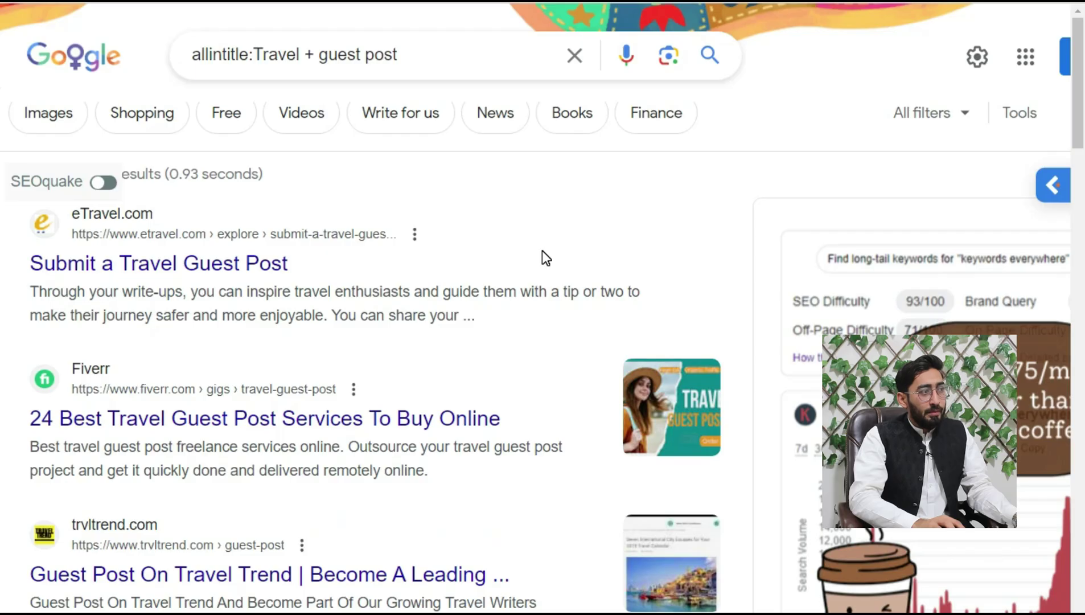
Examine the allintitle:Travel + guest post query, highlighting the allintitle: operator and the Travel + guest post keywords.
{"action": "left_click_drag", "start_coordinate": [193, 54], "coordinate": [257, 56]}
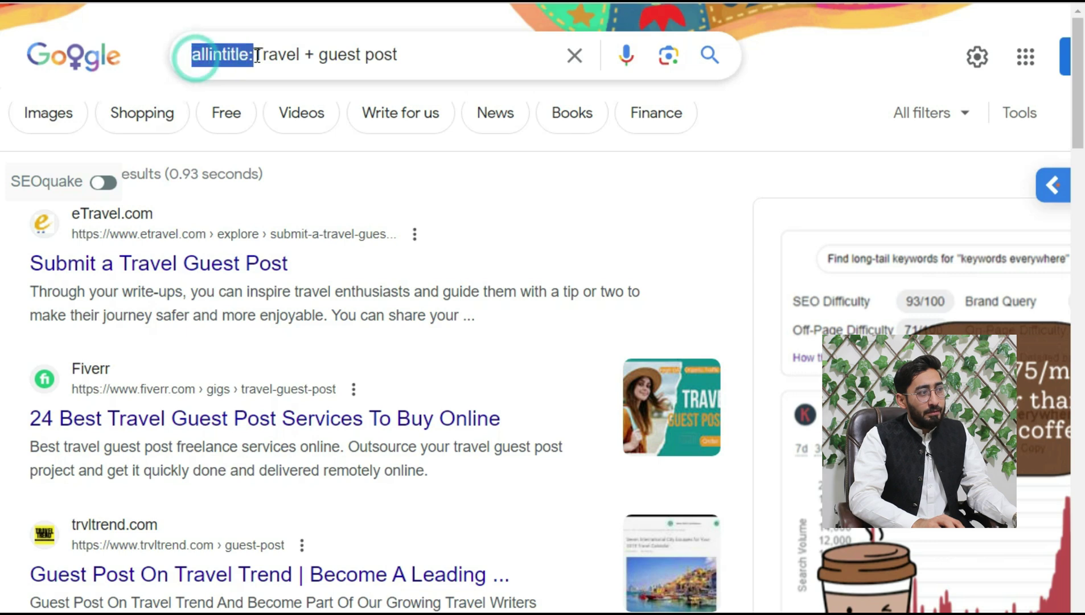
{"action": "left_click", "coordinate": [257, 55]}
{"action": "double_click", "coordinate": [259, 54]}
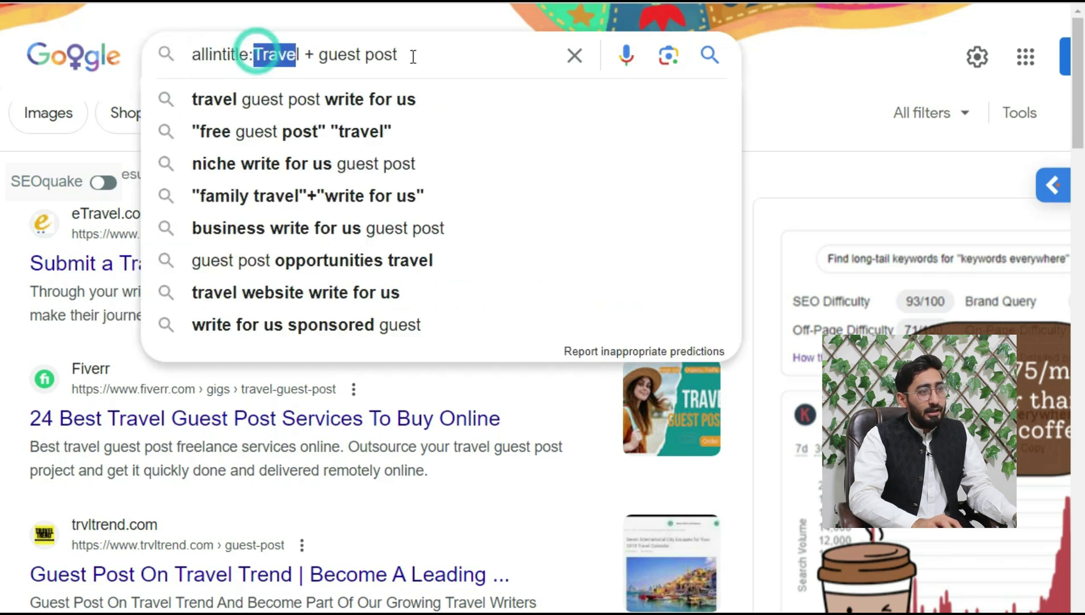
{"action": "left_click_drag", "start_coordinate": [413, 55], "coordinate": [411, 56]}
{"action": "left_click", "coordinate": [411, 55]}
{"action": "left_click", "coordinate": [879, 157]}
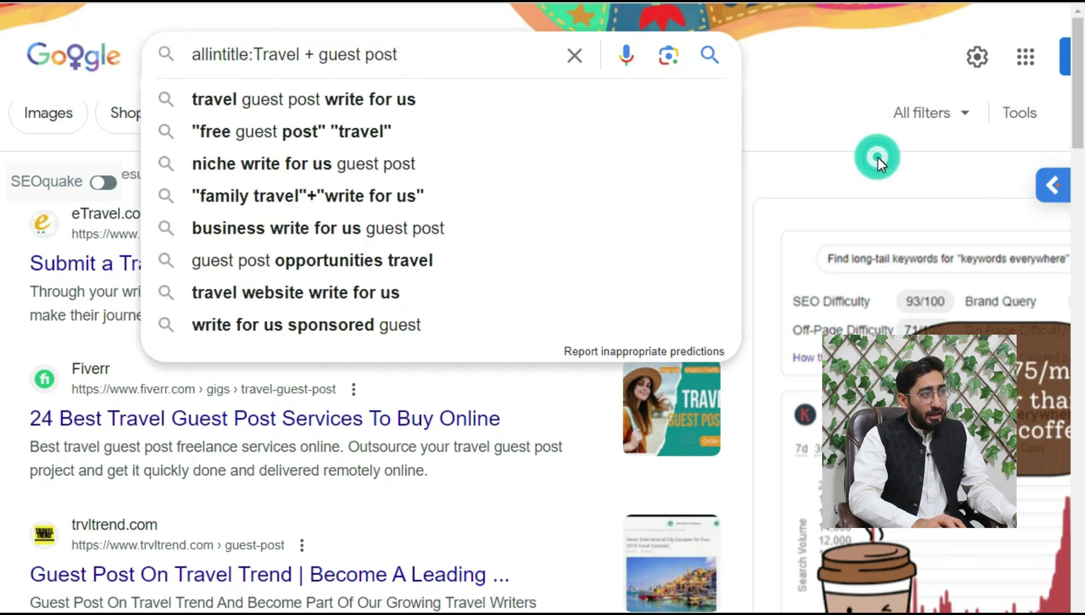
{"action": "left_click_drag", "start_coordinate": [255, 55], "coordinate": [413, 55]}
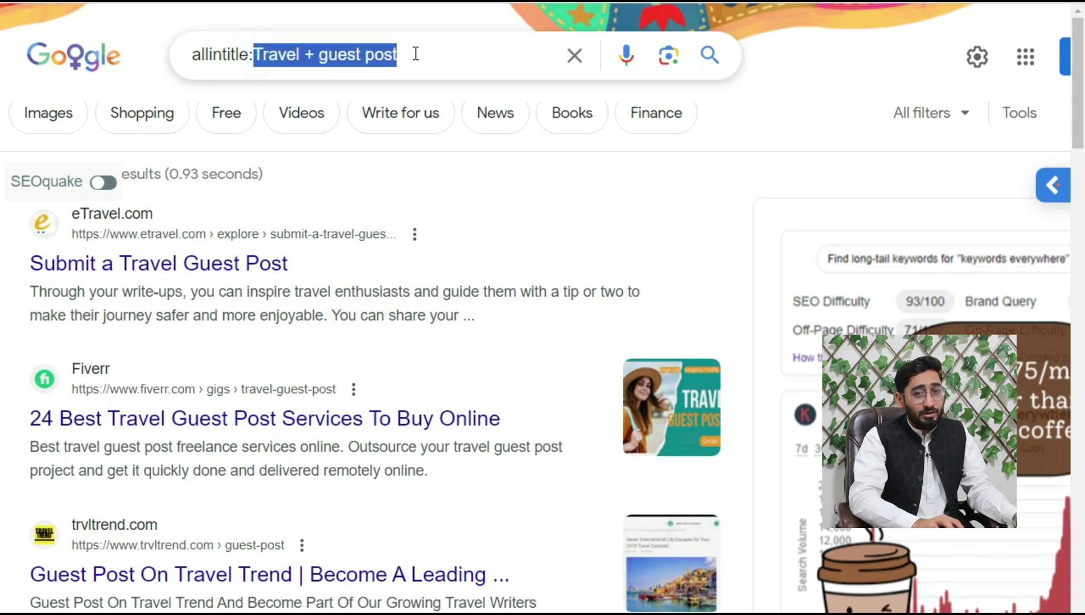
{"action": "left_click", "coordinate": [804, 113]}
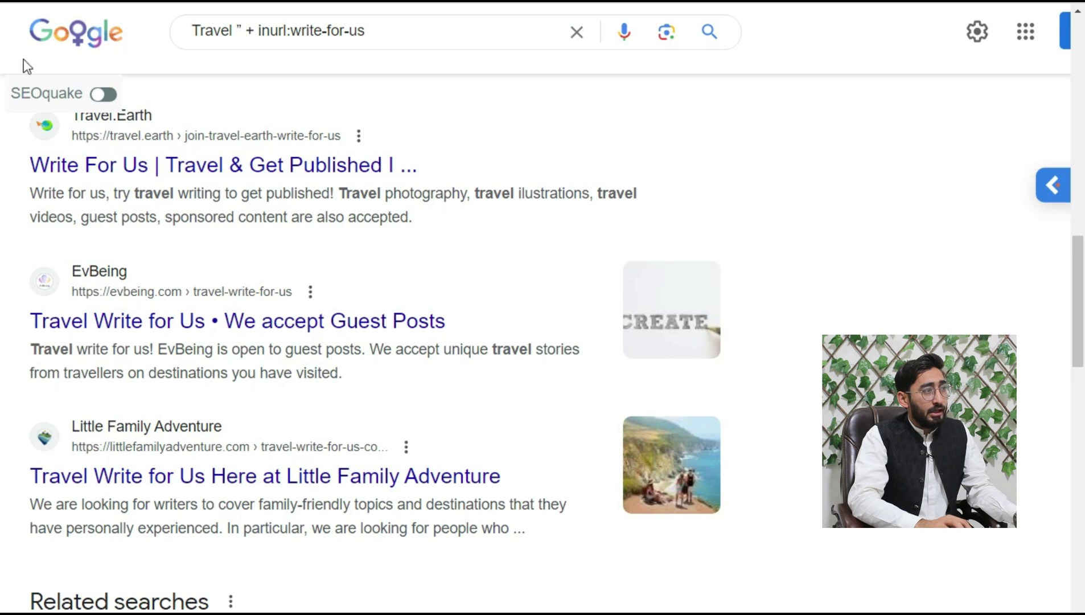
Examine the parts of the query Travel " + inurl:write-for-us, highlighting the plus sign and the write-for-us phrase.
{"action": "left_click_drag", "start_coordinate": [195, 31], "coordinate": [256, 31]}
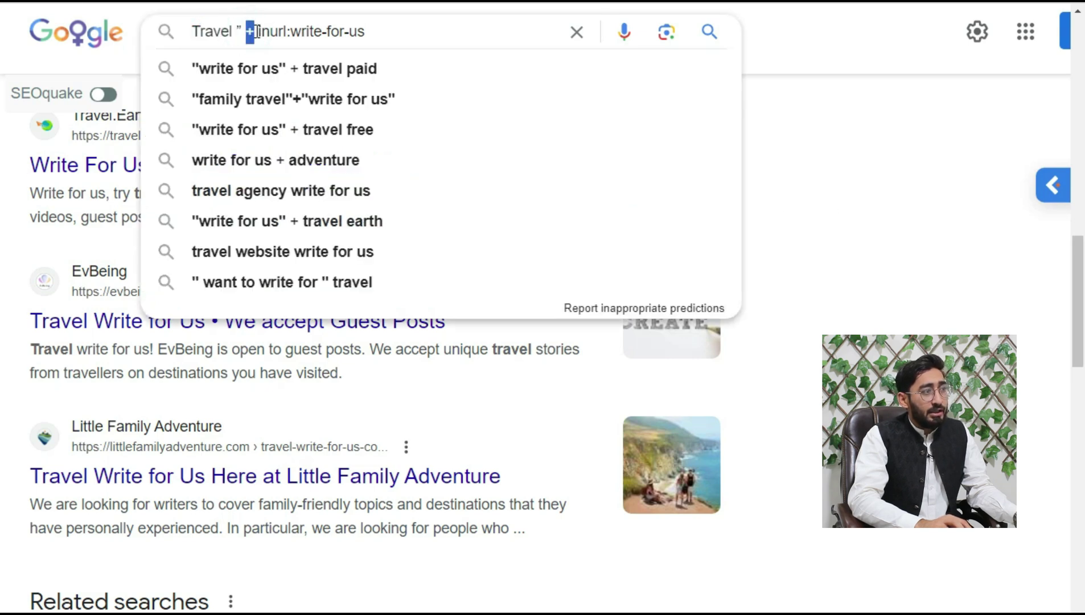
{"action": "left_click", "coordinate": [262, 29]}
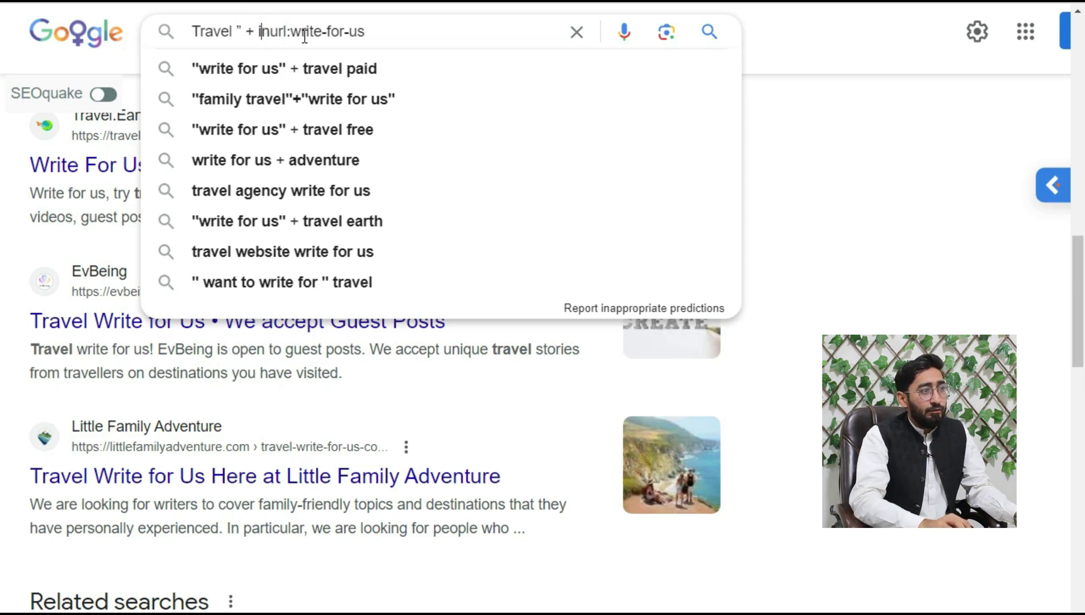
{"action": "left_click_drag", "start_coordinate": [292, 32], "coordinate": [378, 36]}
{"action": "left_click", "coordinate": [375, 35]}
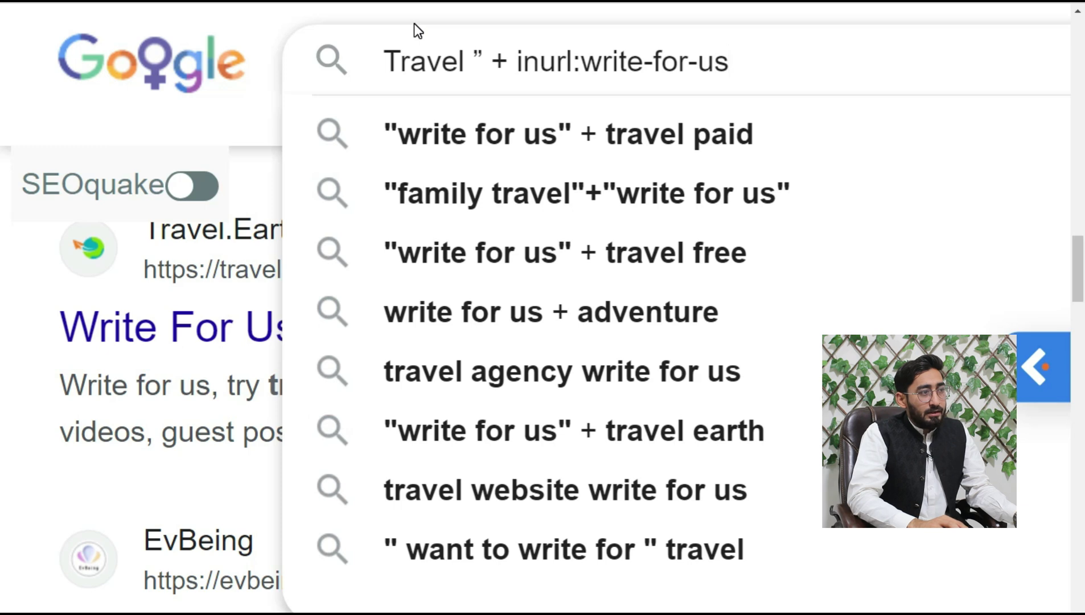
{"action": "left_click_drag", "start_coordinate": [383, 62], "coordinate": [751, 67]}
{"action": "left_click", "coordinate": [740, 68]}
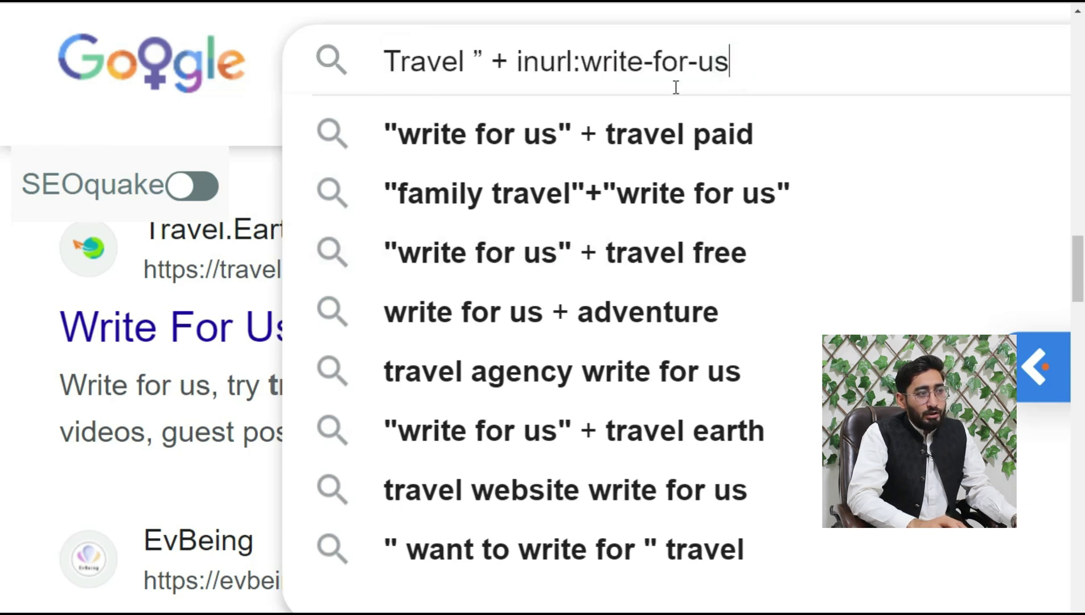
{"action": "left_click_drag", "start_coordinate": [583, 63], "coordinate": [736, 65]}
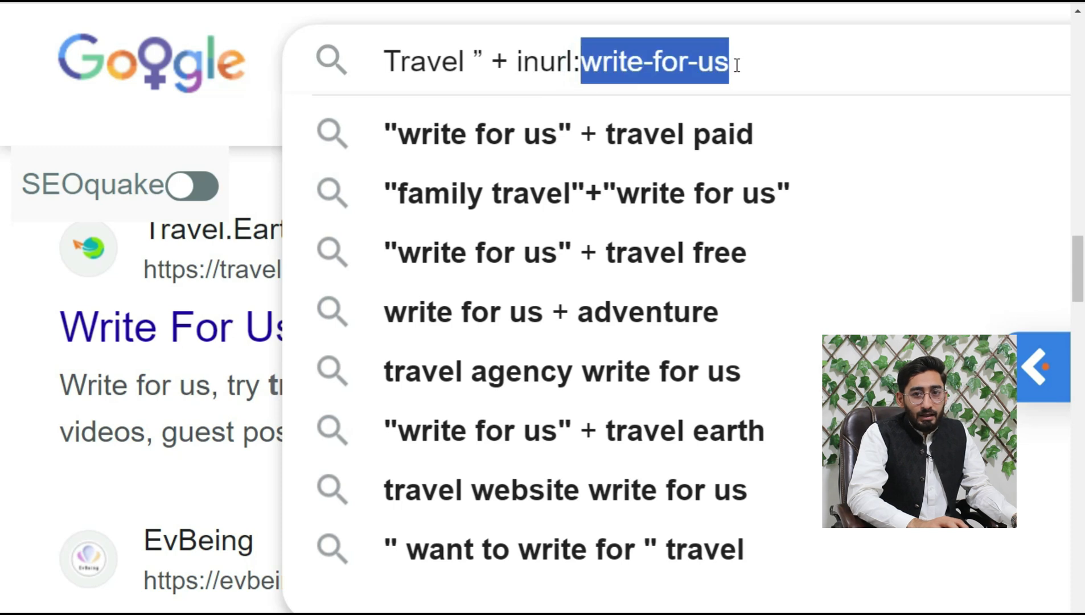
{"action": "left_click", "coordinate": [736, 64]}
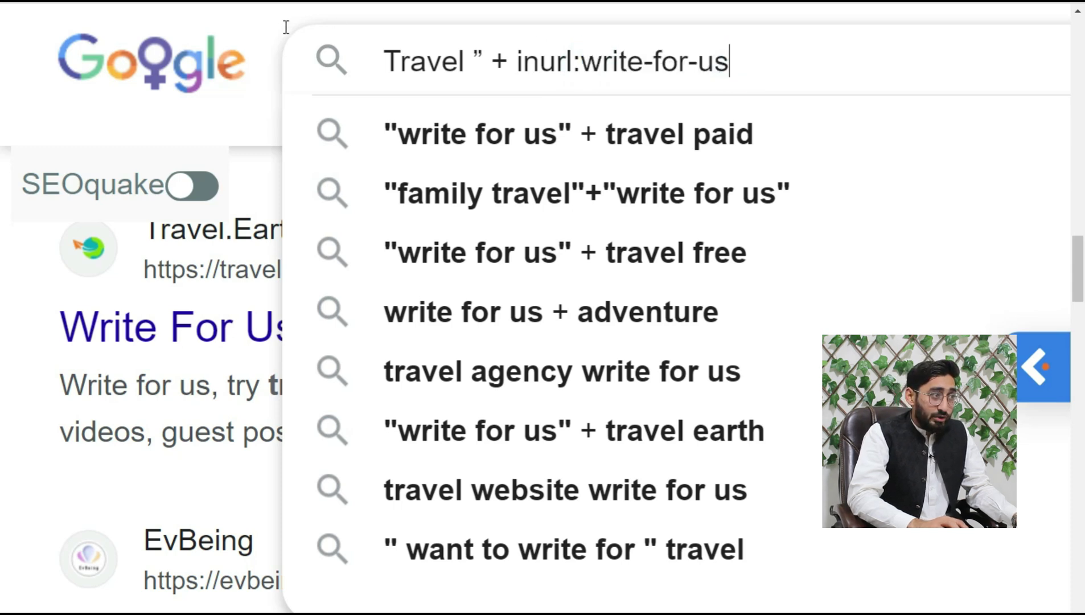
Look over the related searches in the Travel " + inurl:write-for-us results, highlighting them briefly.
{"action": "key", "text": "Return"}
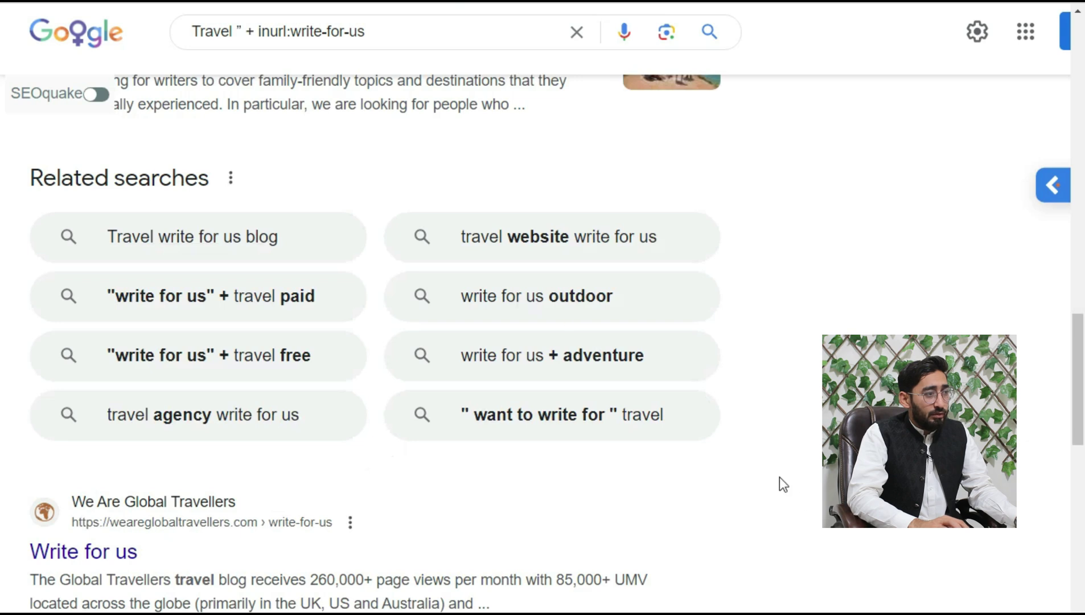
{"action": "left_click_drag", "start_coordinate": [779, 482], "coordinate": [99, 235]}
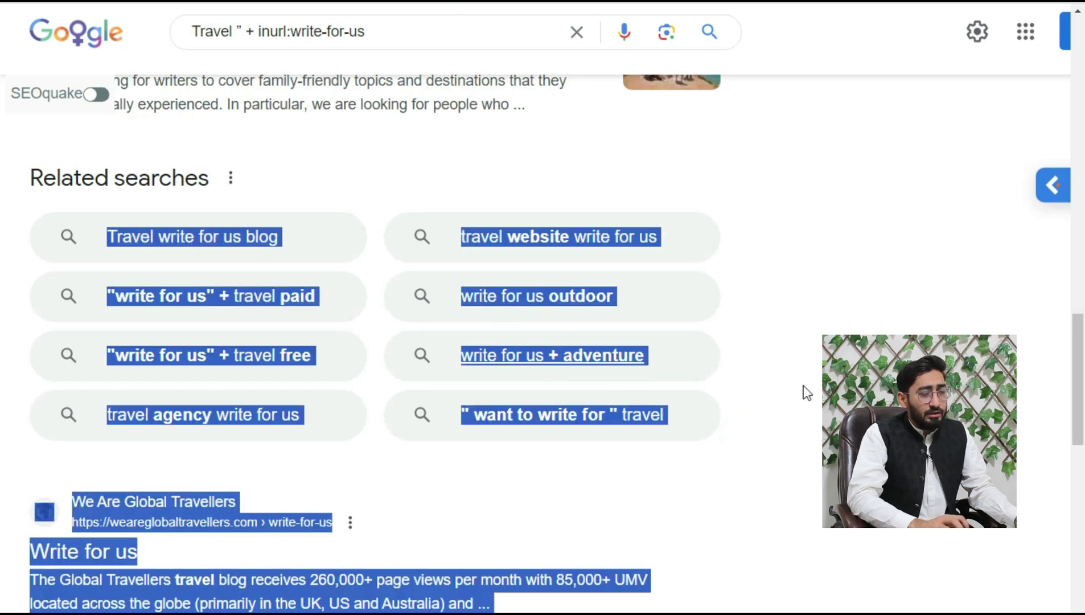
{"action": "left_click", "coordinate": [804, 312]}
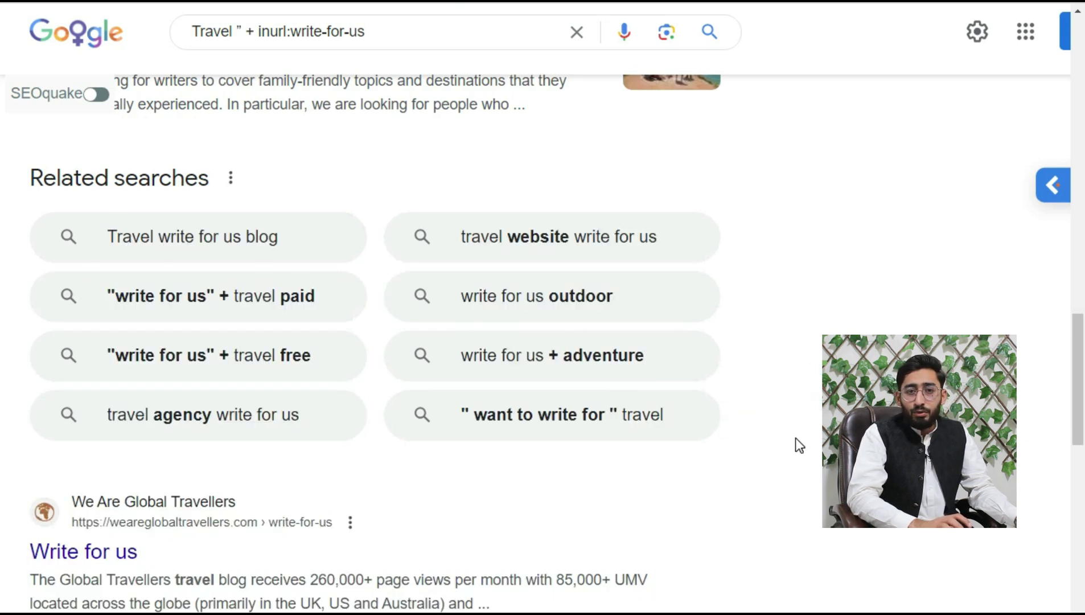